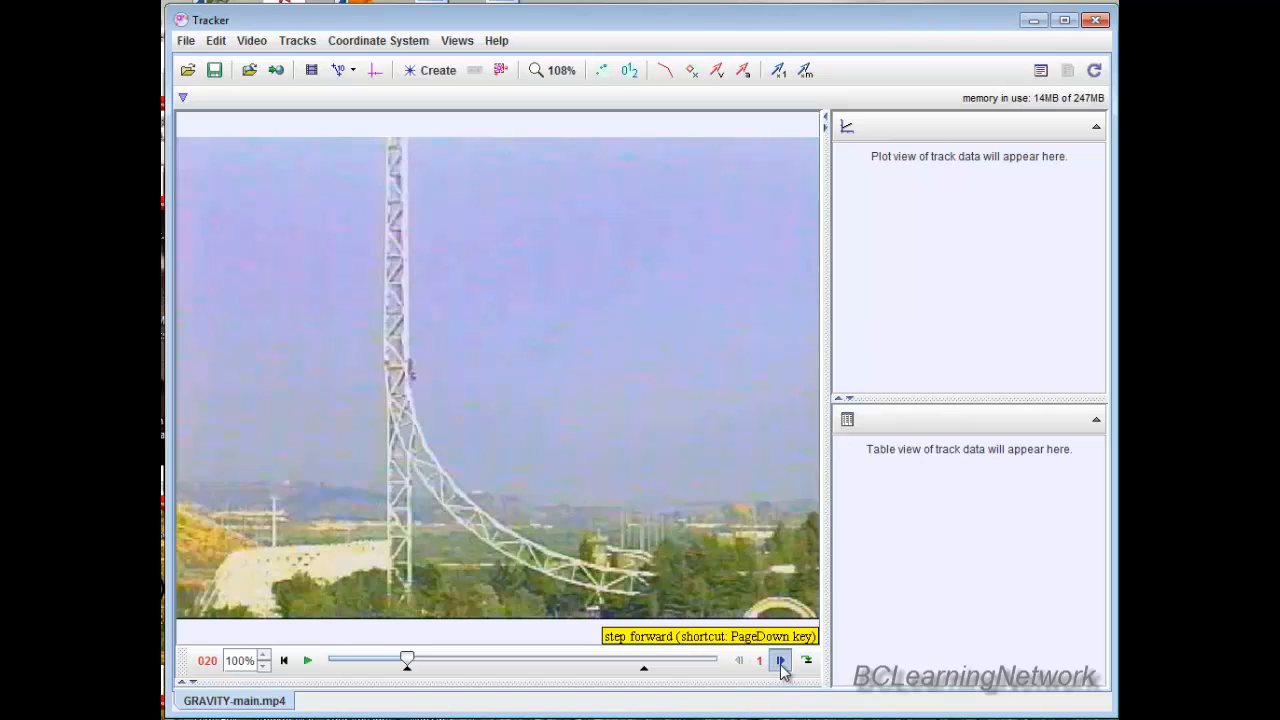
# Step through the video one frame at a time from frame 20 to 23, and return to the start frame.
pyautogui.click(781, 662)
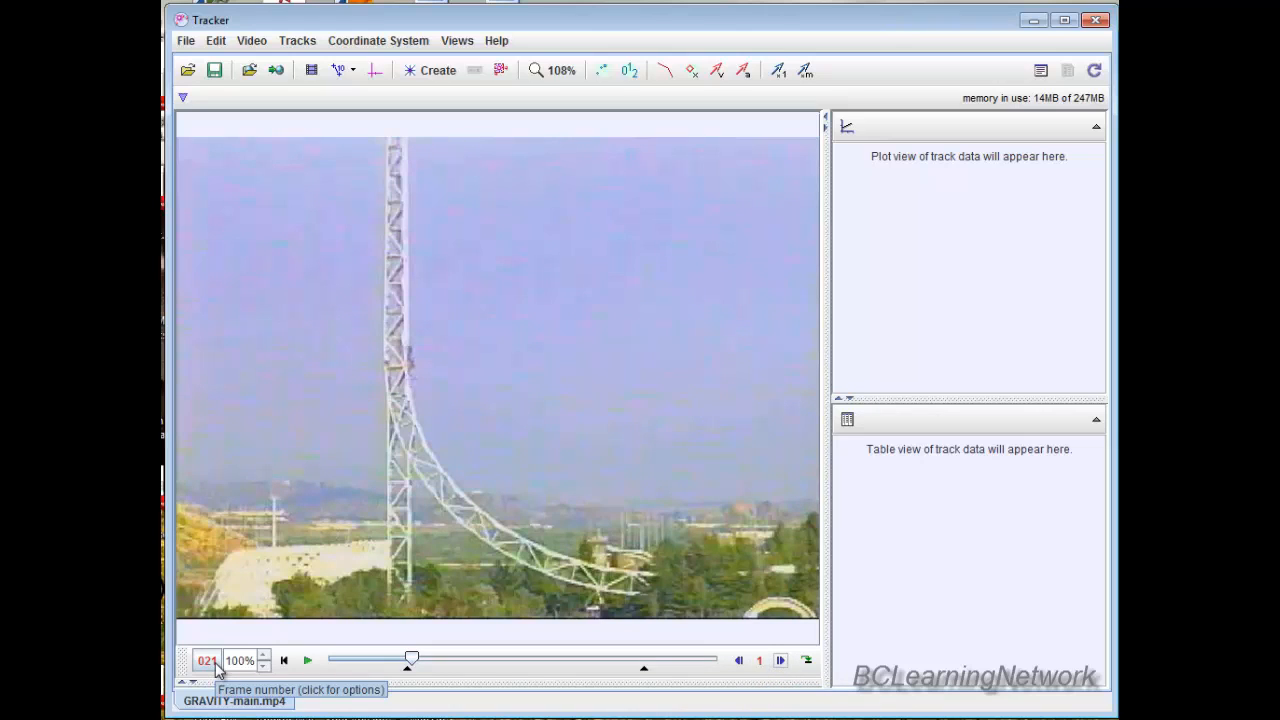
pyautogui.click(781, 662)
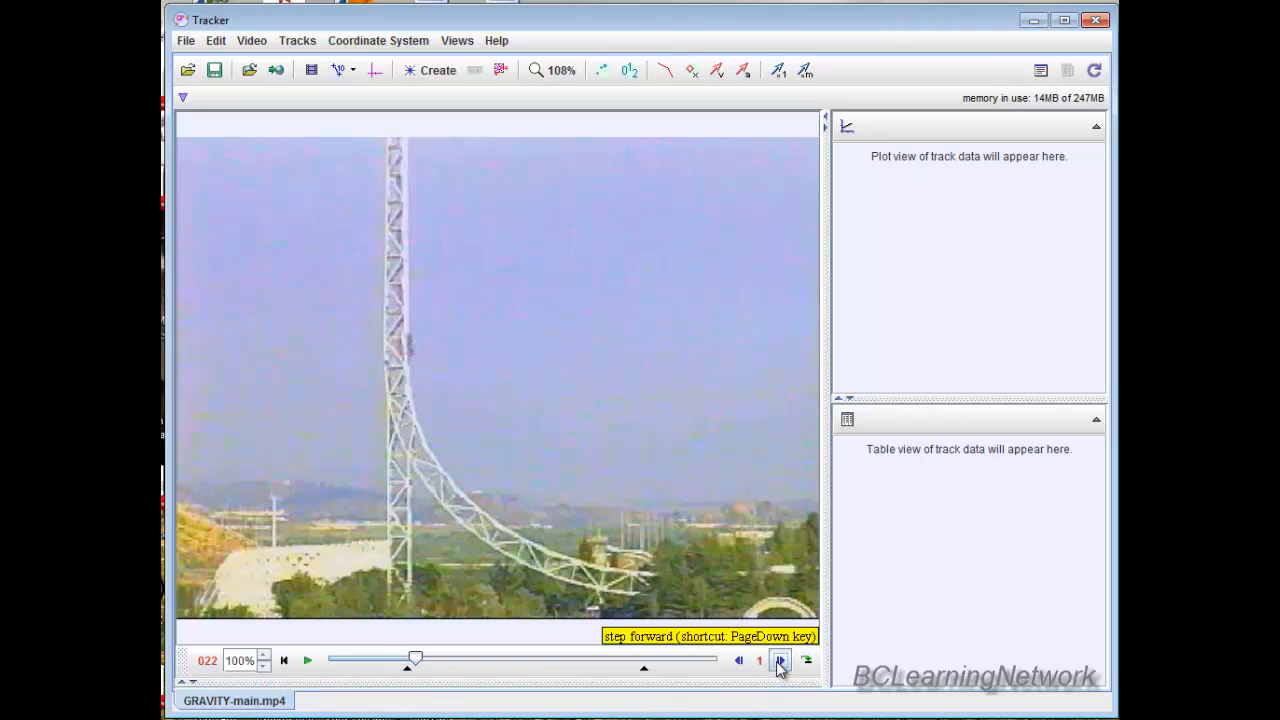
pyautogui.click(781, 662)
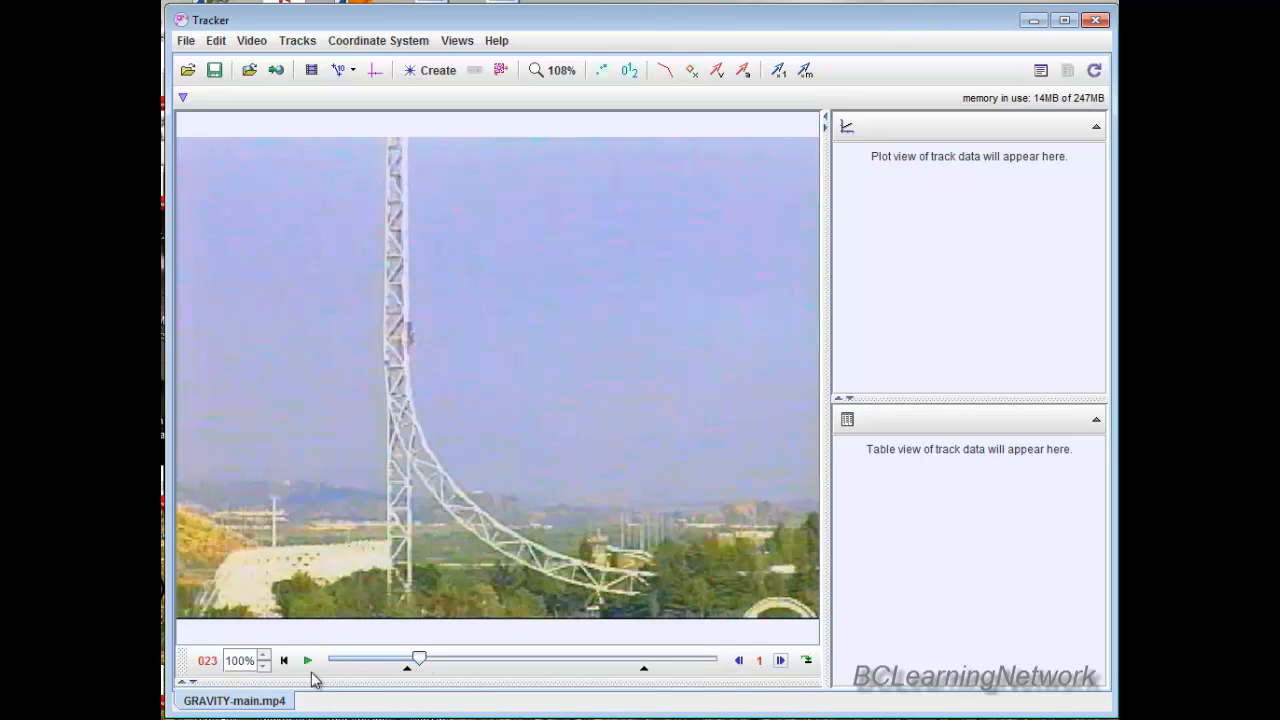
pyautogui.click(737, 668)
pyautogui.click(737, 668)
pyautogui.click(737, 668)
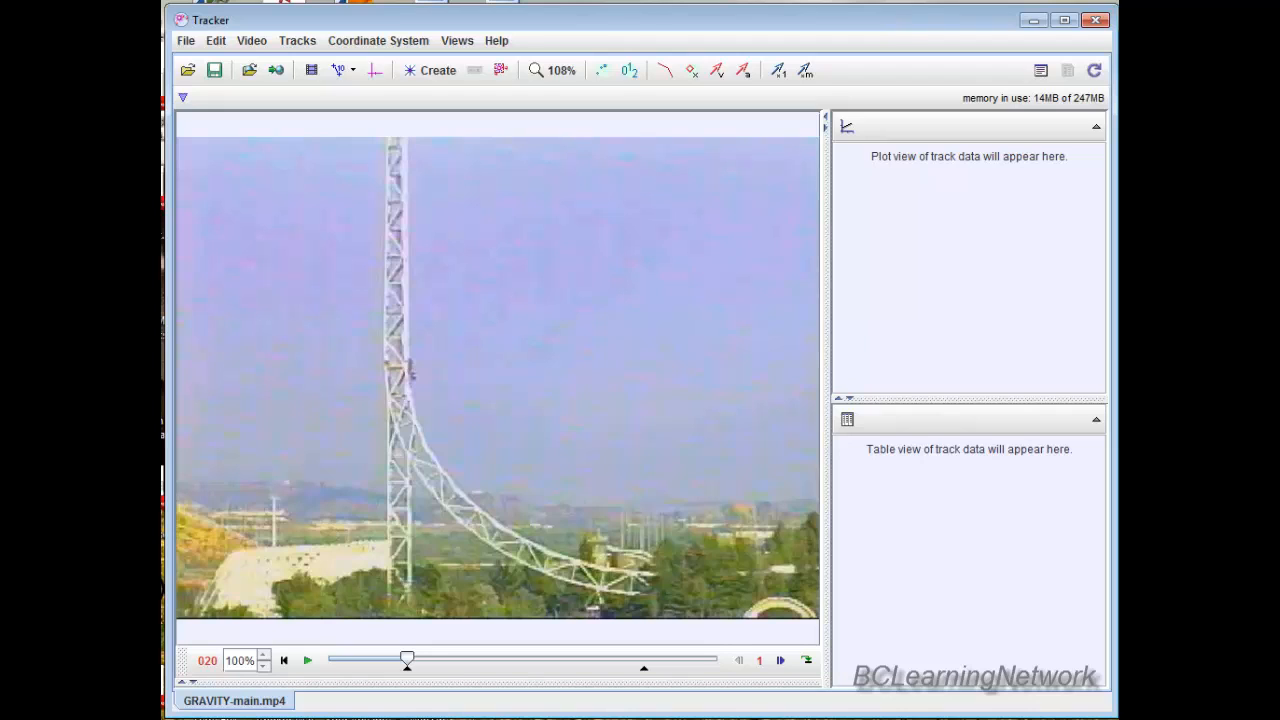
# Set the video clip's step size to 3 frames in the clip settings.
pyautogui.rightClick(453, 665)
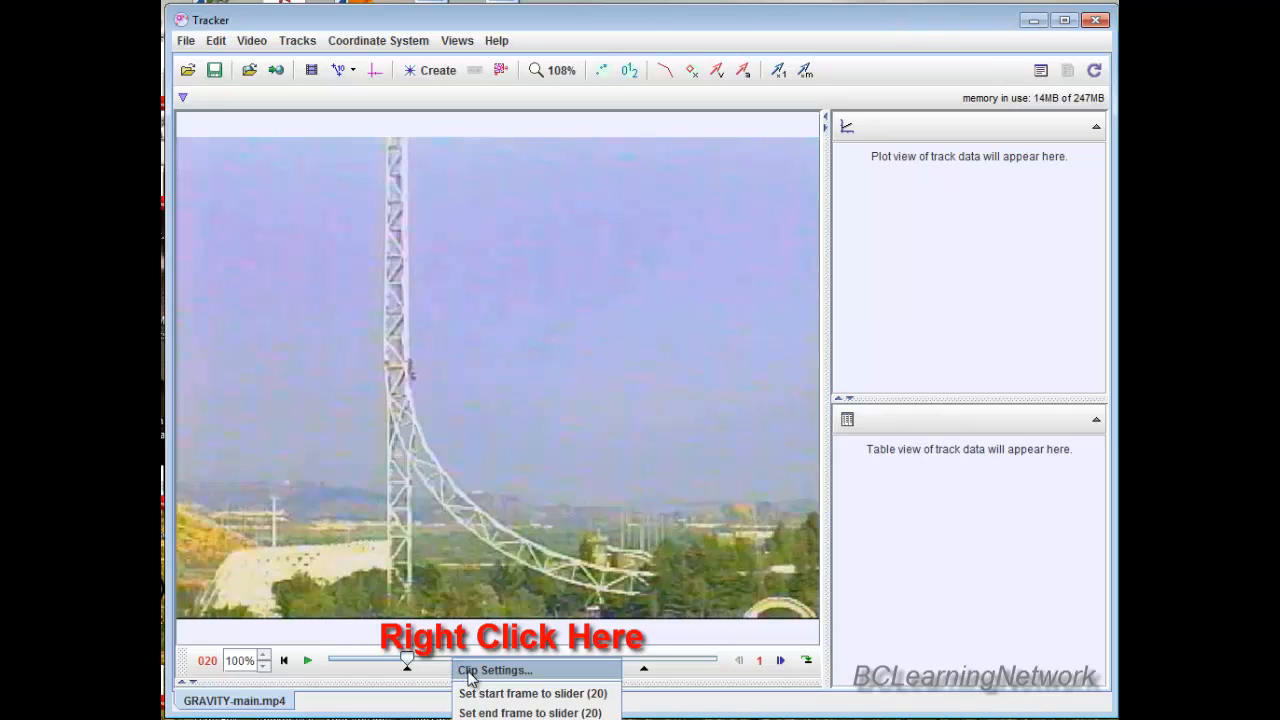
pyautogui.click(470, 678)
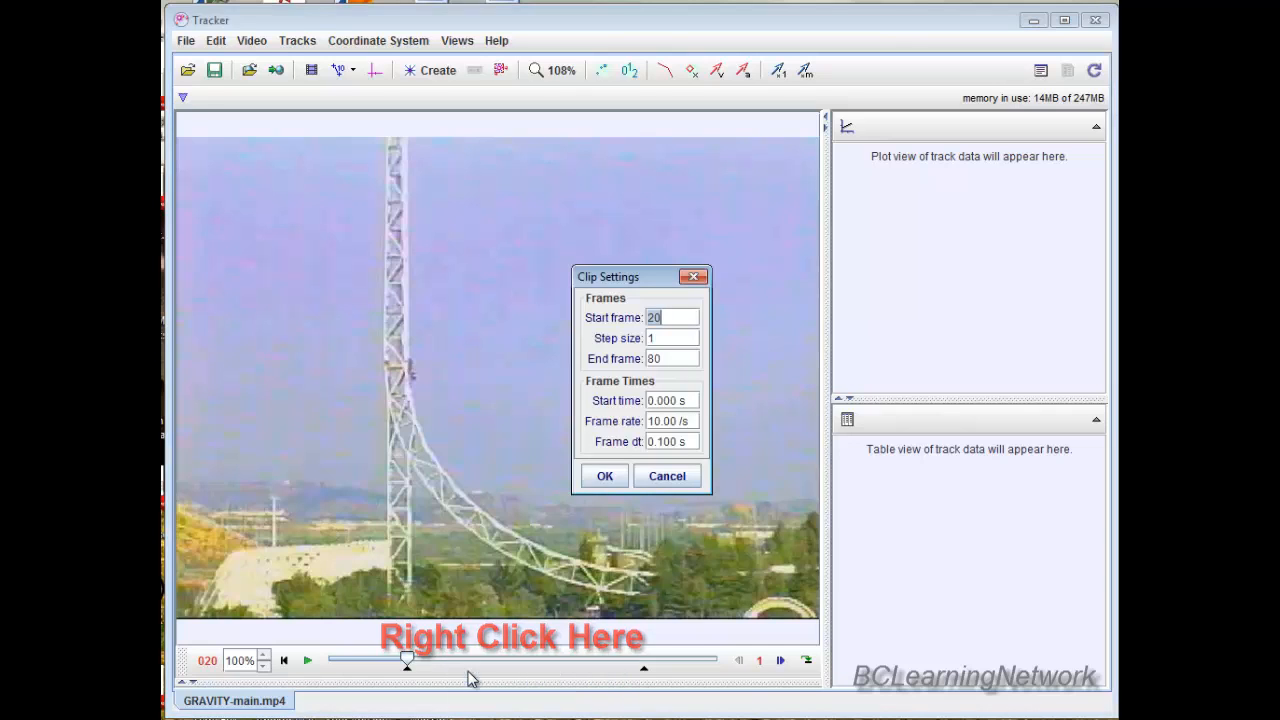
pyautogui.click(661, 338)
pyautogui.write('3')
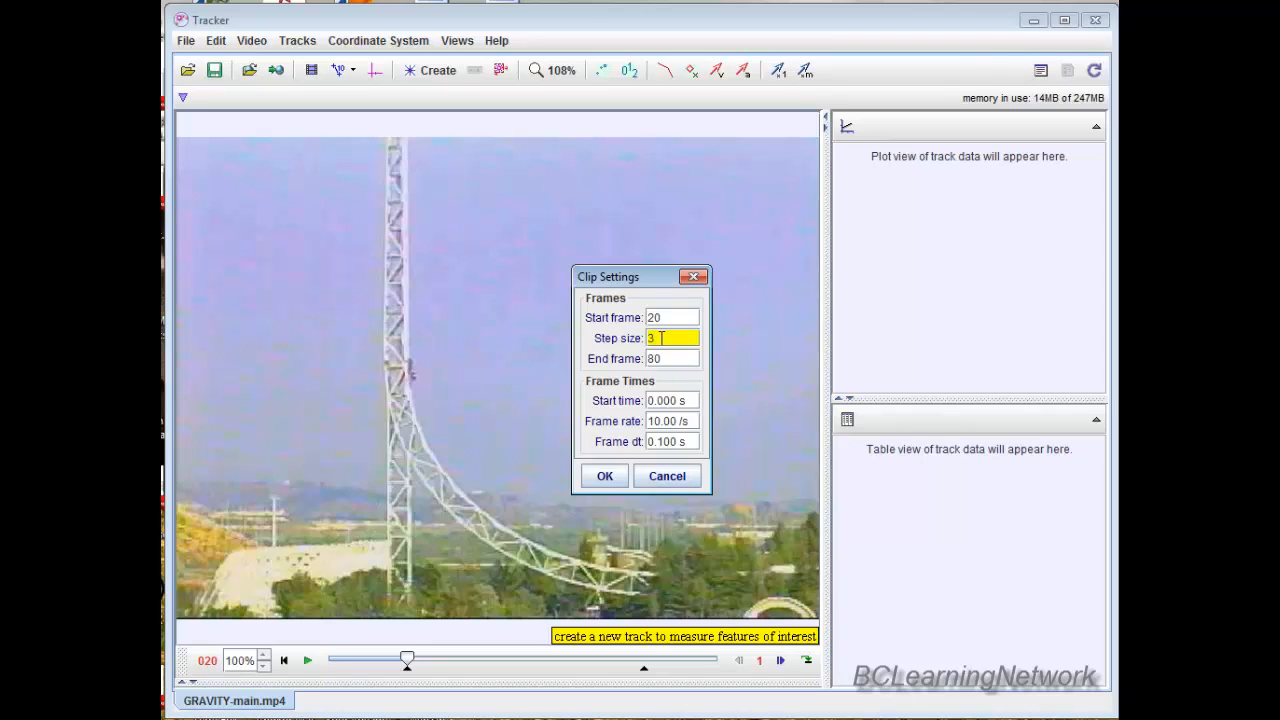
pyautogui.press('Return')
pyautogui.click(605, 476)
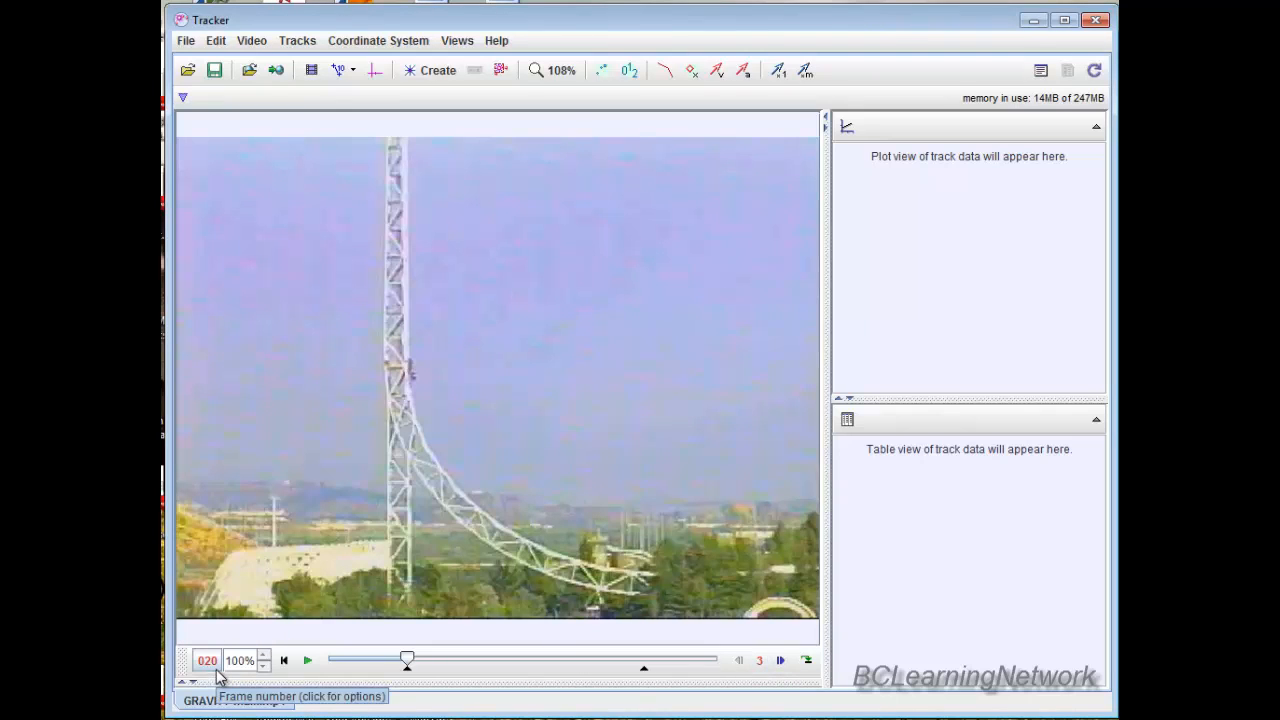
# Check the new frame stepping by advancing two steps to frame 26 and going back to frame 20.
pyautogui.click(781, 661)
pyautogui.click(781, 661)
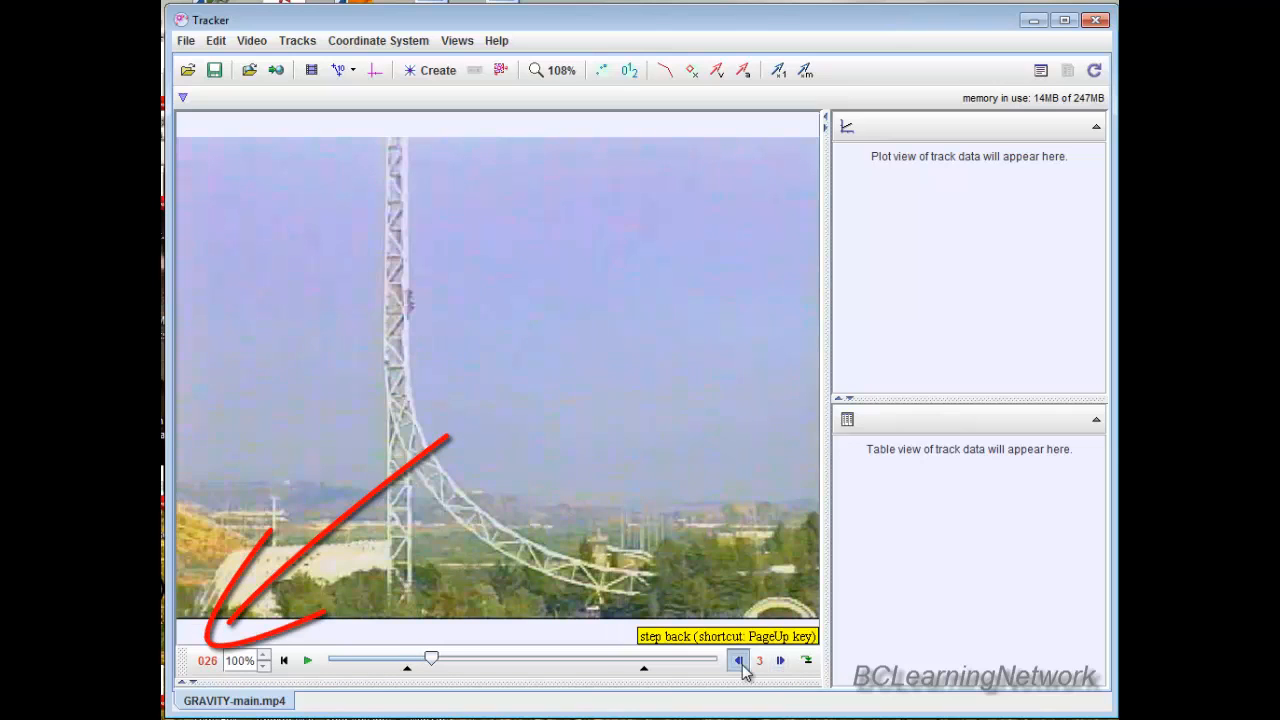
pyautogui.click(740, 662)
pyautogui.click(740, 662)
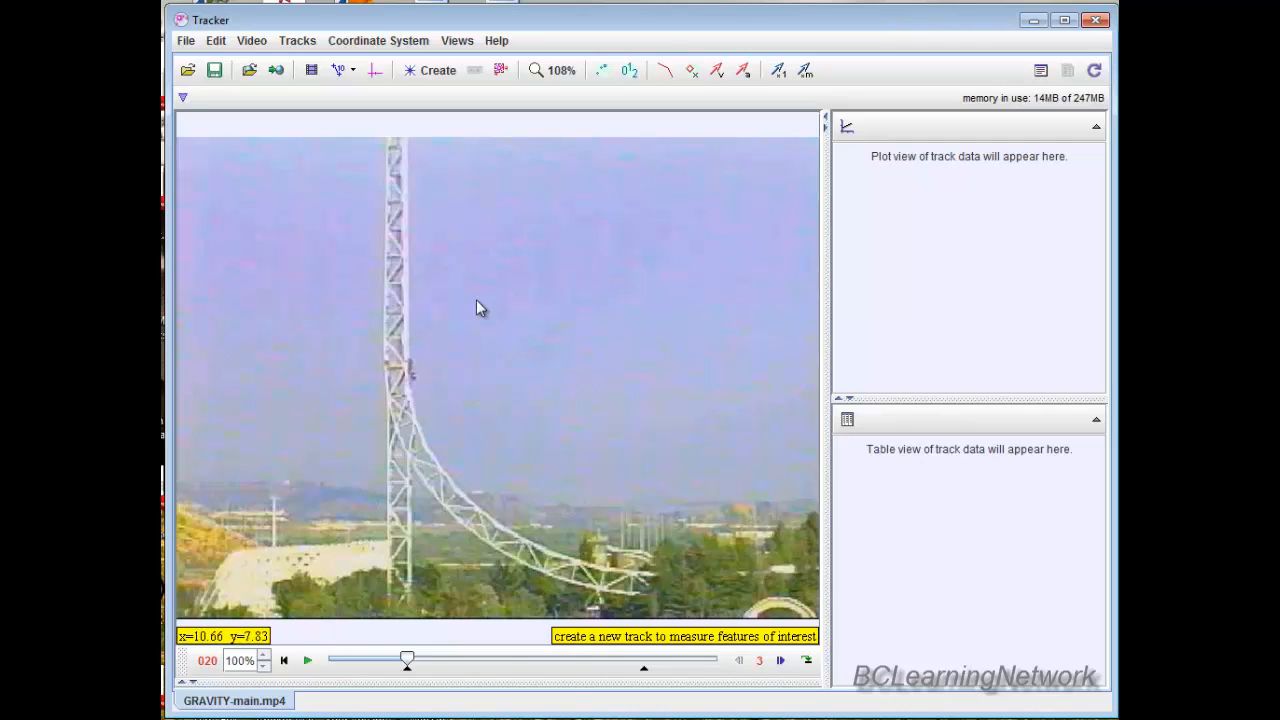
# Create a point mass track for the ride car on the tower.
pyautogui.click(437, 73)
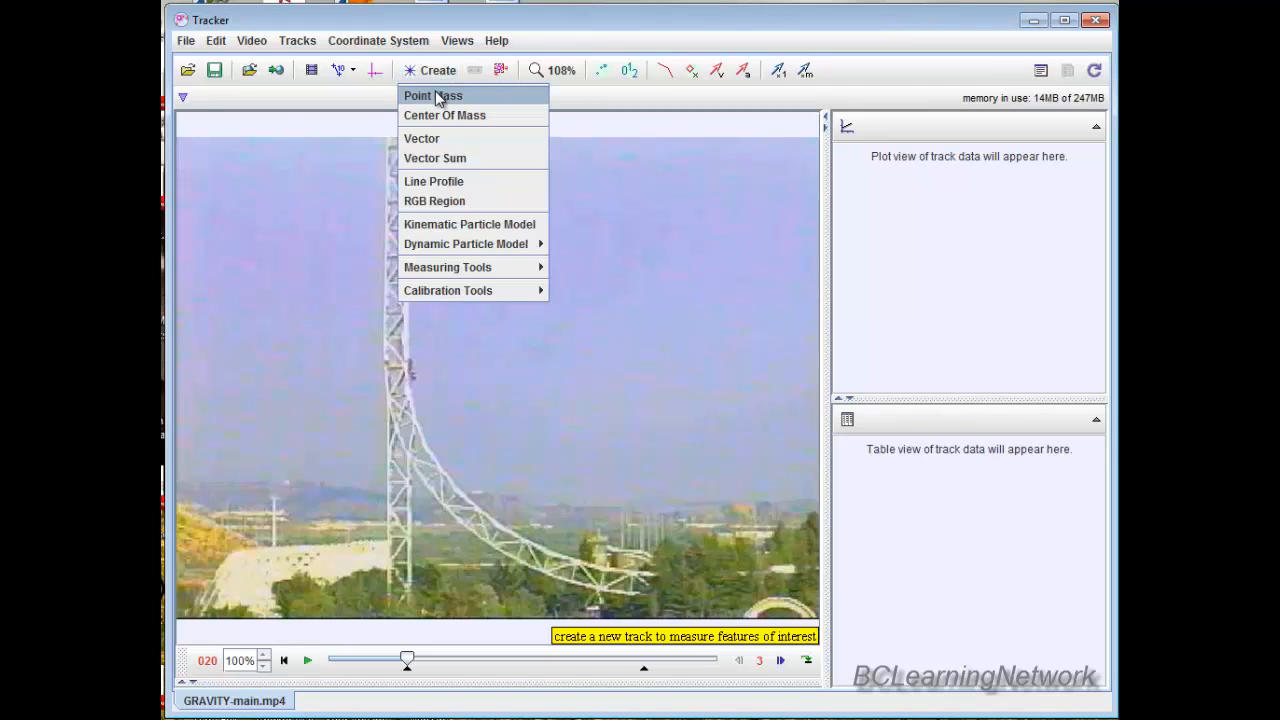
pyautogui.click(437, 96)
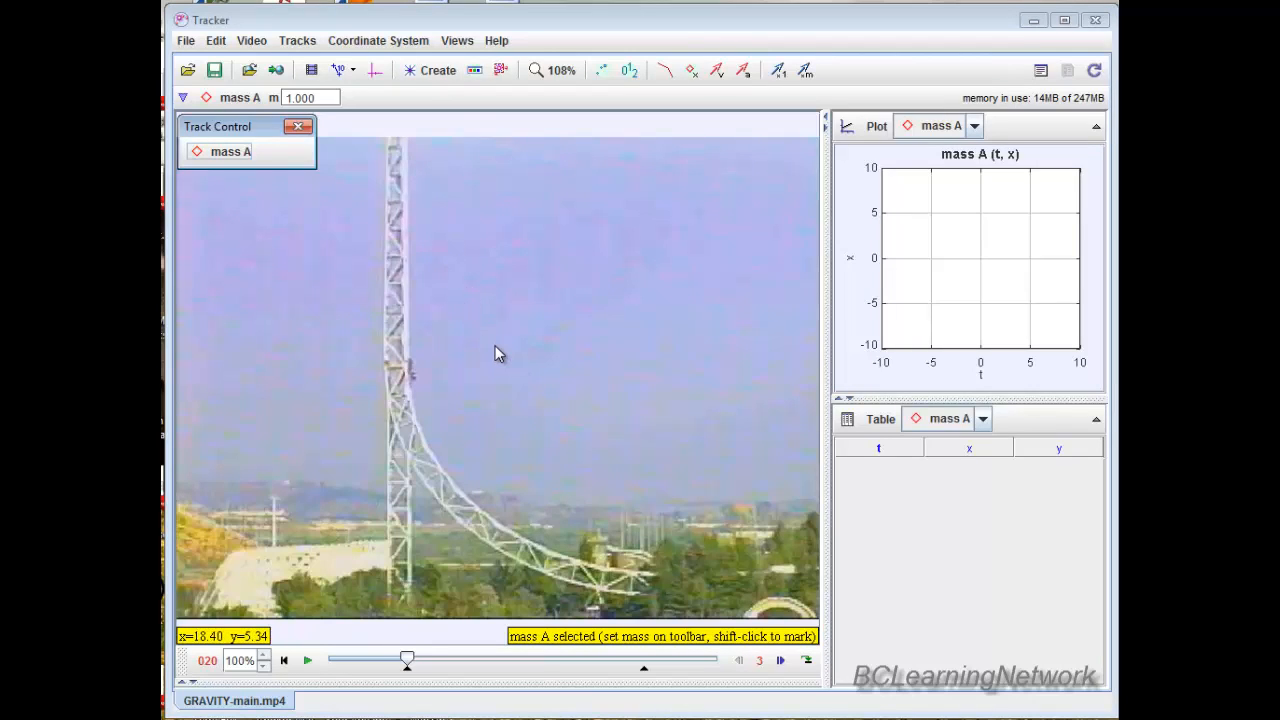
pyautogui.click(452, 392)
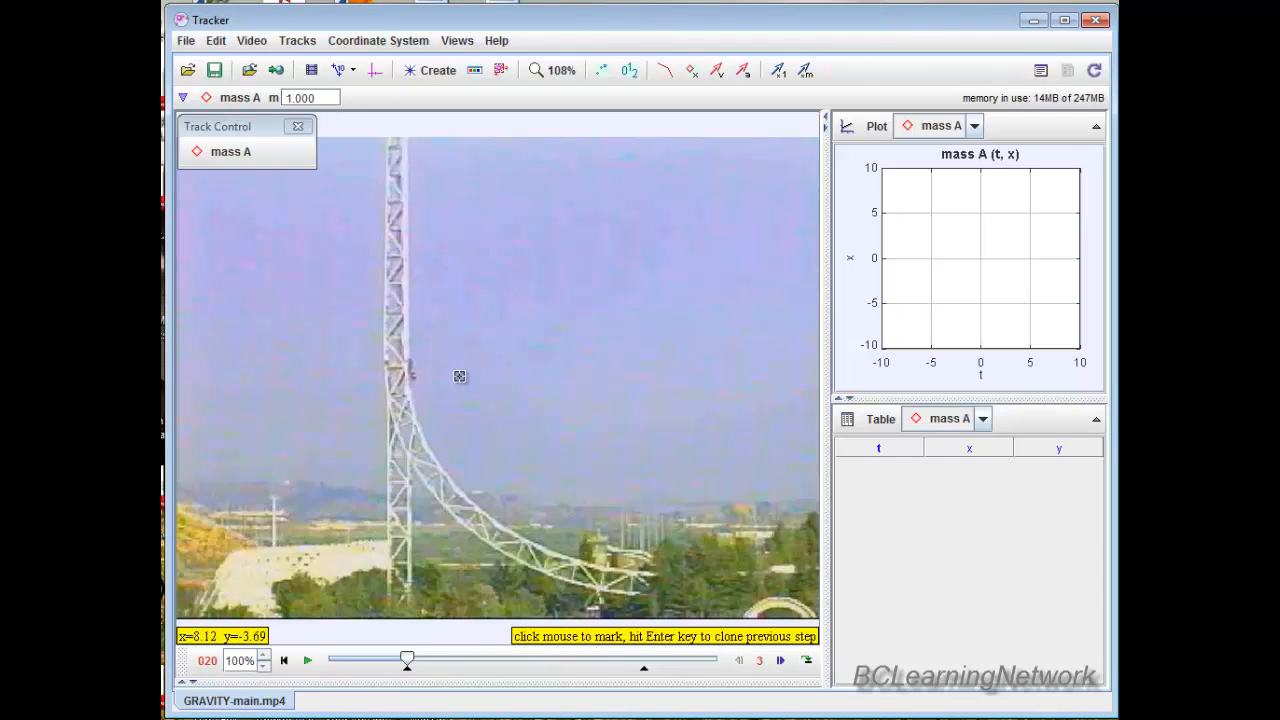
# Mark the ride car's position on the tower at every third frame from frame 20 through frame 80.
pyautogui.click(410, 372)
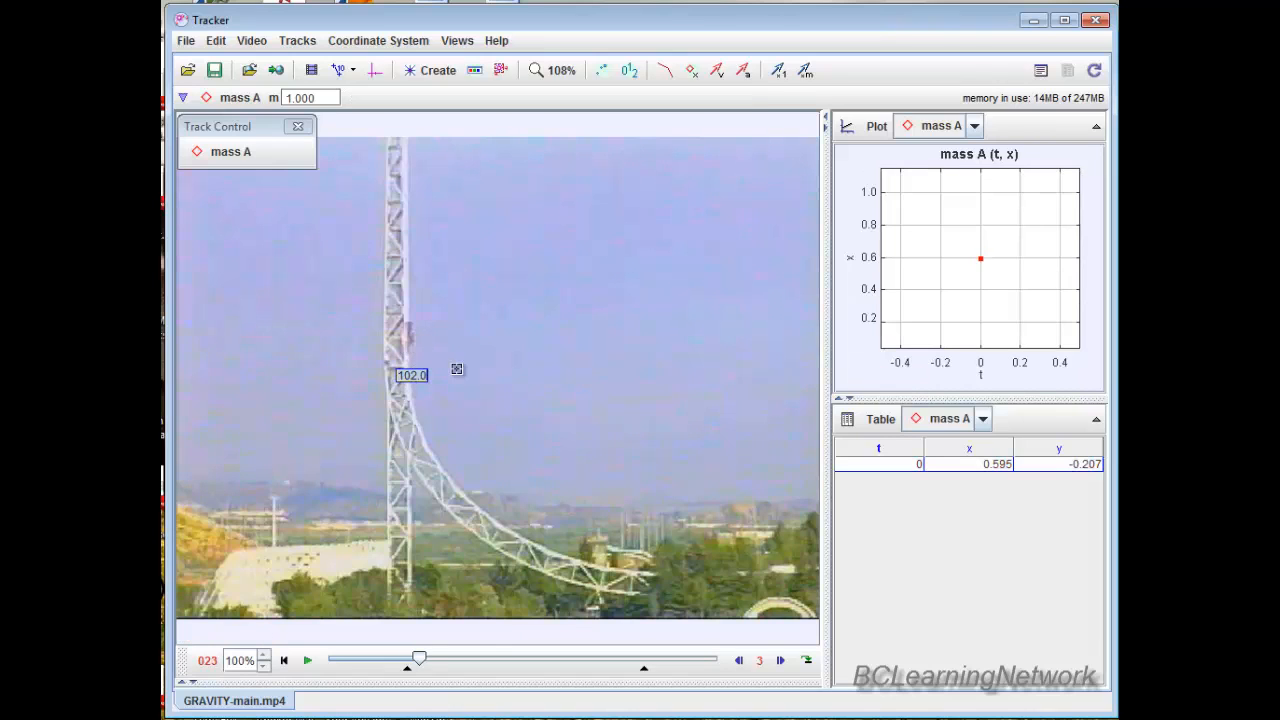
pyautogui.click(409, 334)
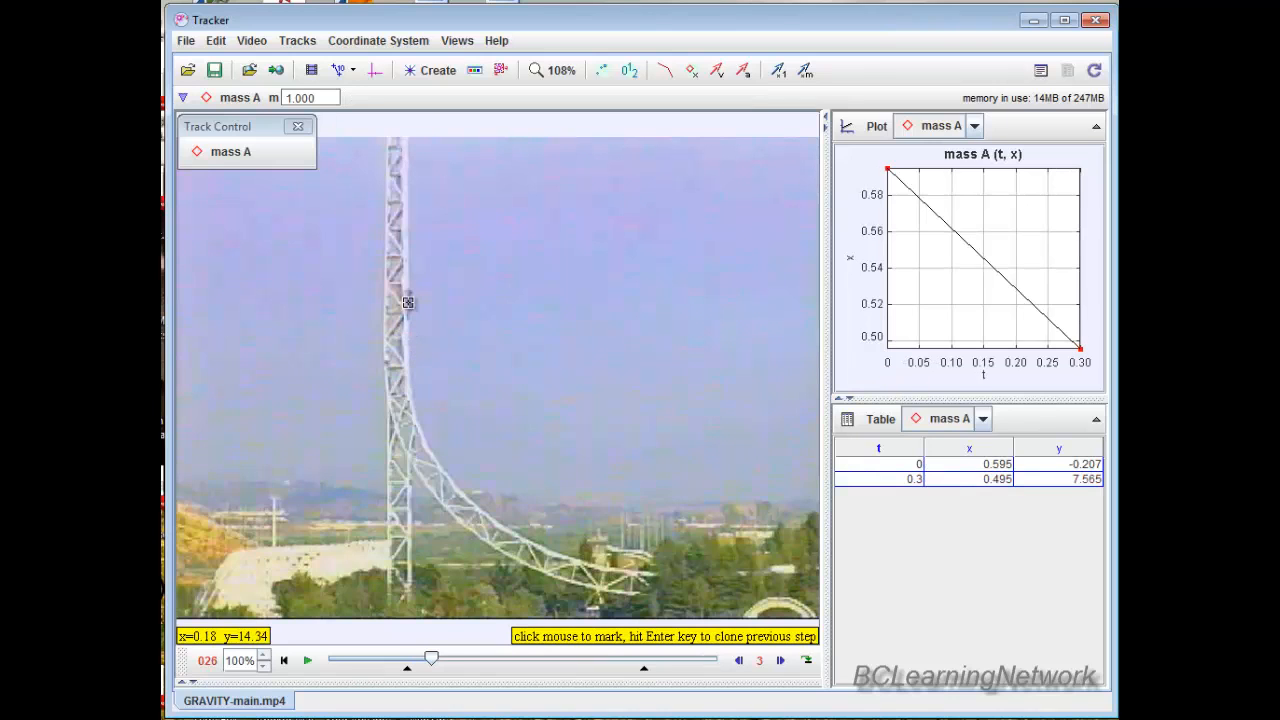
pyautogui.click(408, 302)
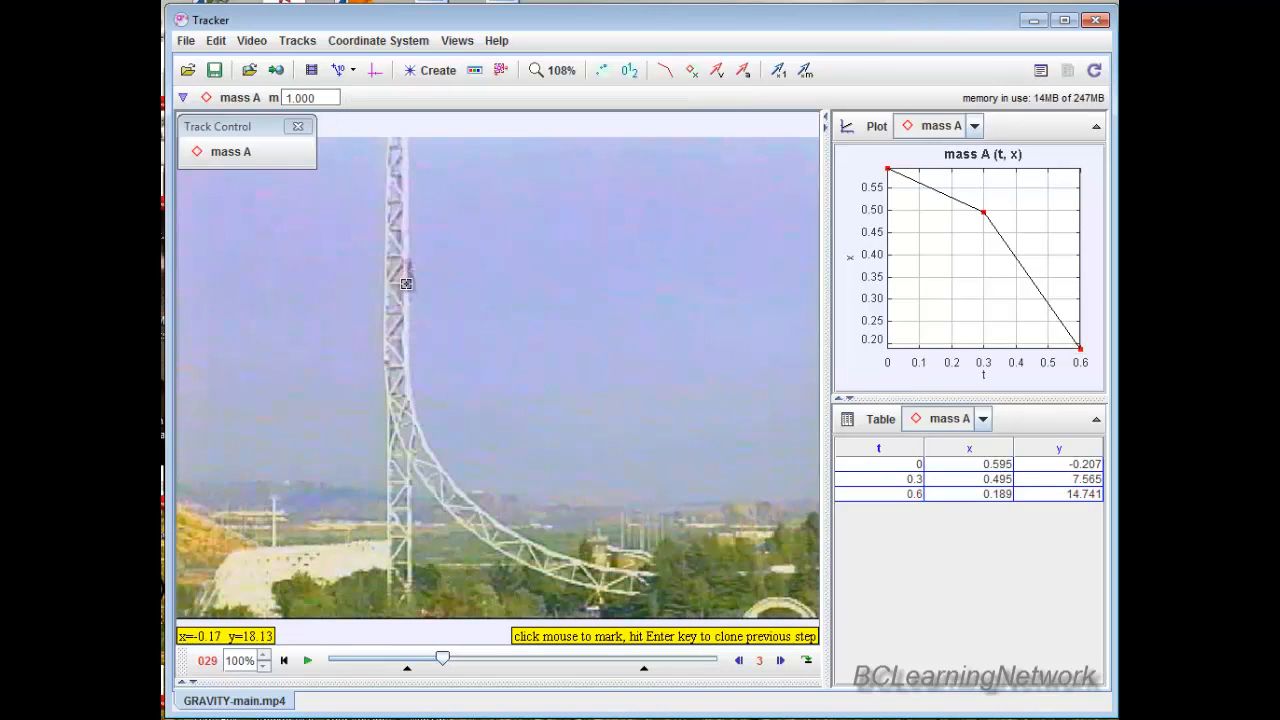
pyautogui.click(410, 271)
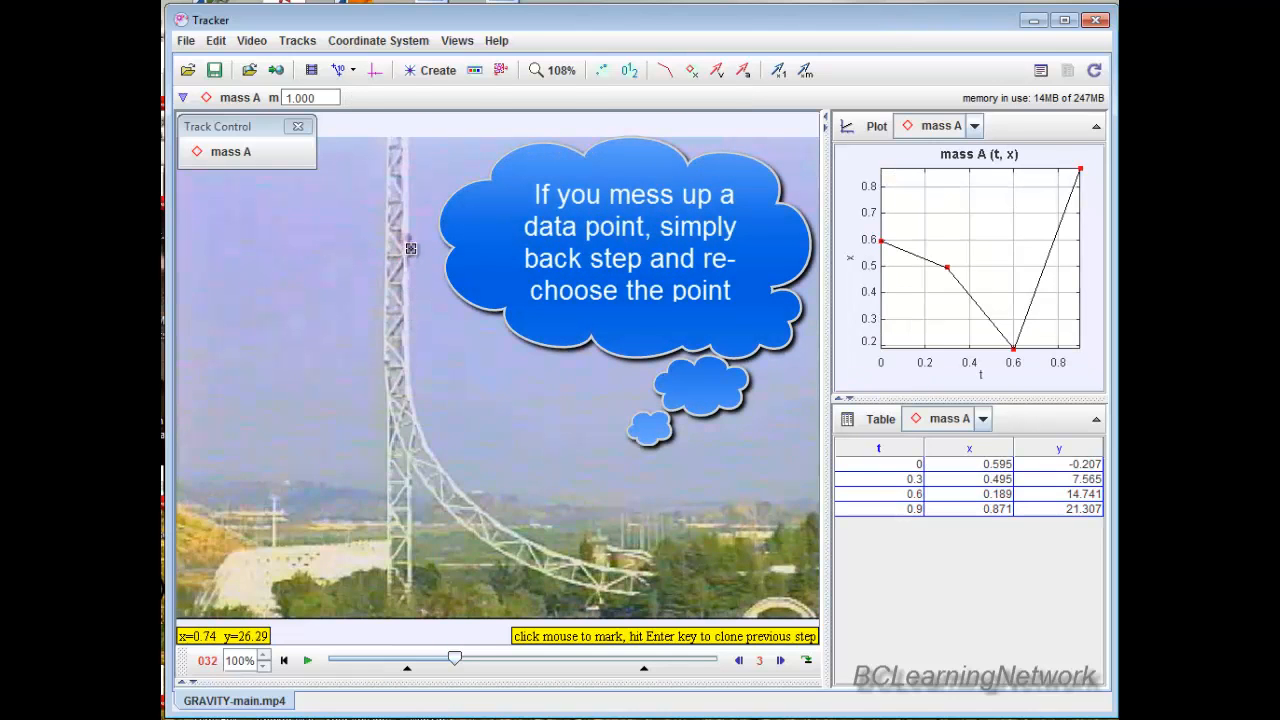
pyautogui.click(410, 248)
pyautogui.click(409, 224)
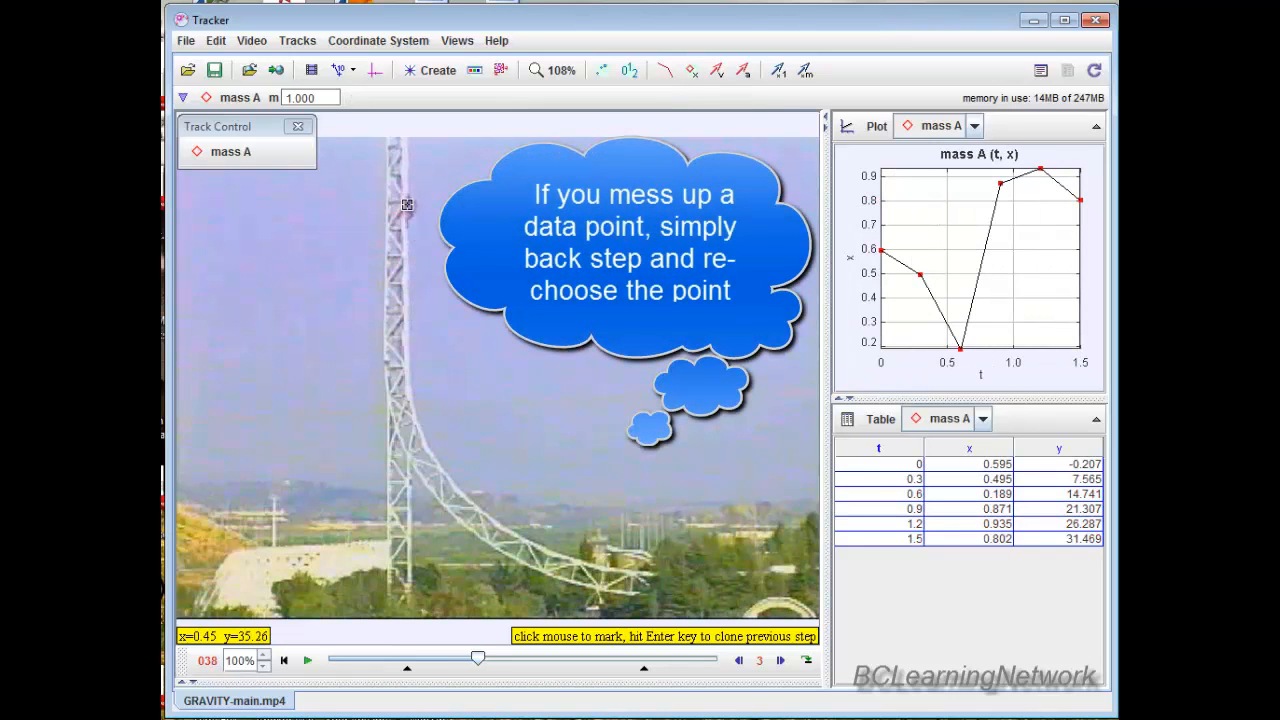
pyautogui.click(408, 200)
pyautogui.click(408, 193)
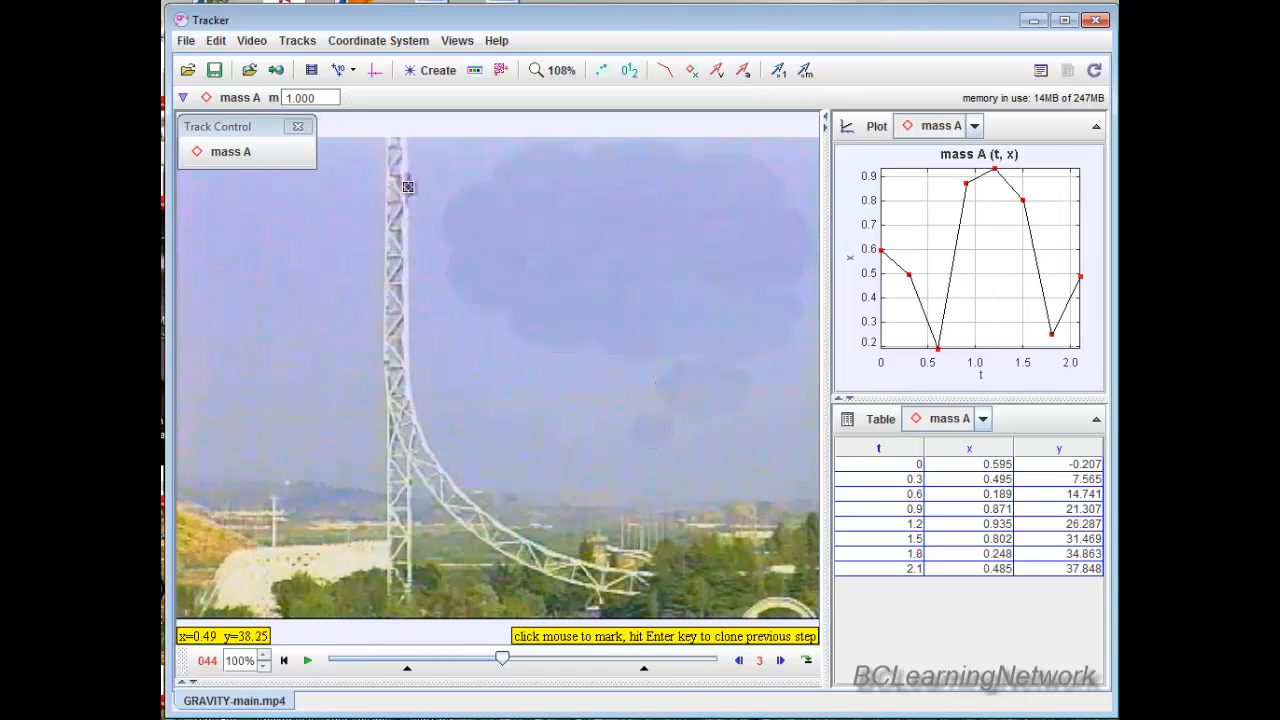
pyautogui.click(408, 182)
pyautogui.click(408, 178)
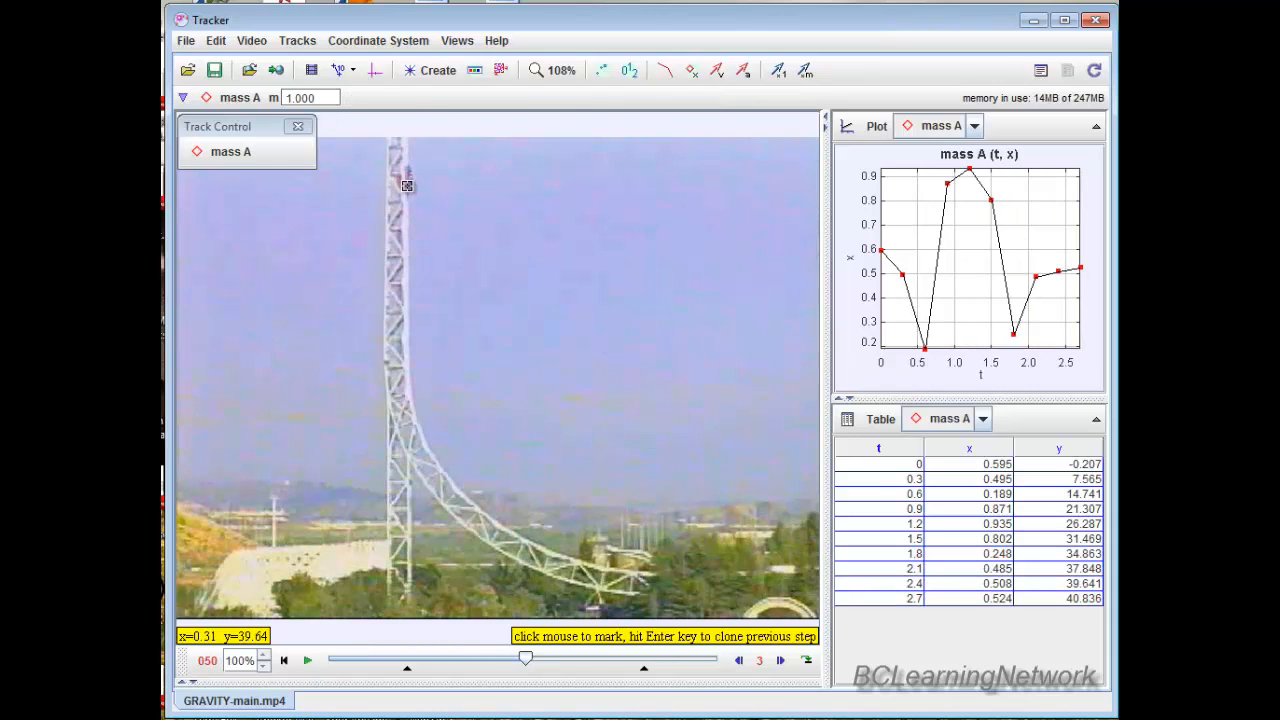
pyautogui.click(408, 183)
pyautogui.click(408, 184)
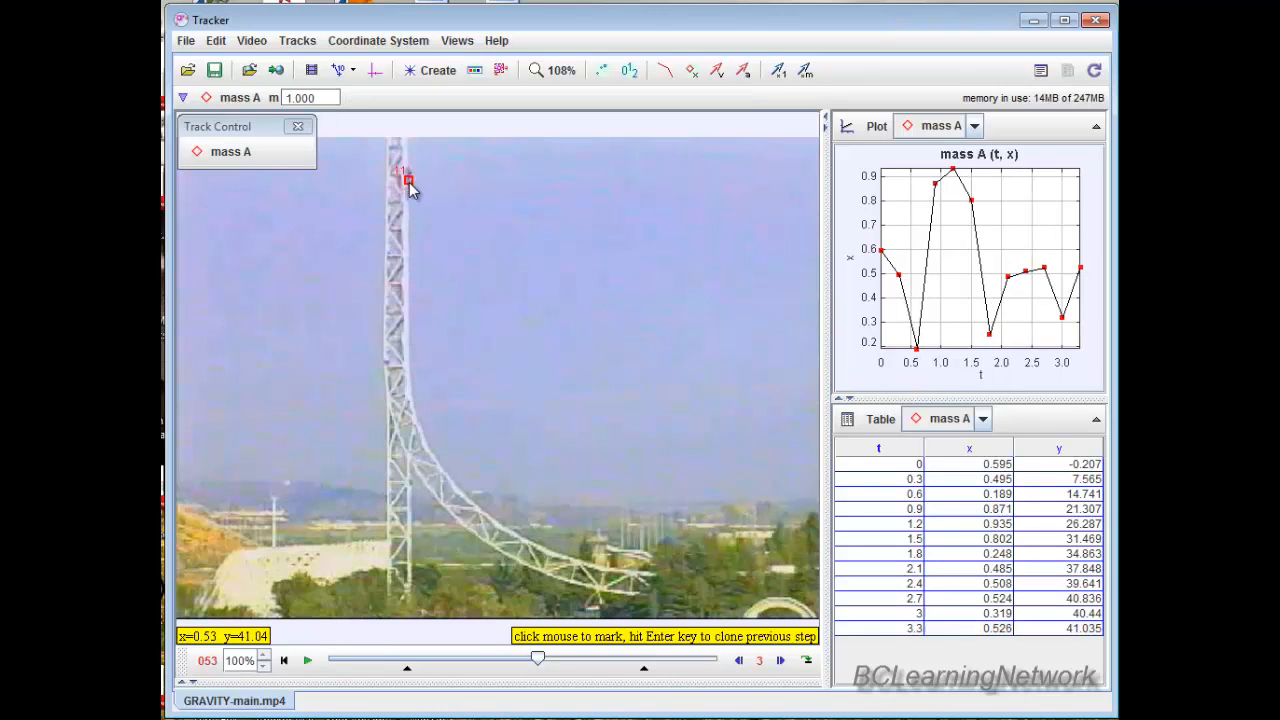
pyautogui.click(409, 189)
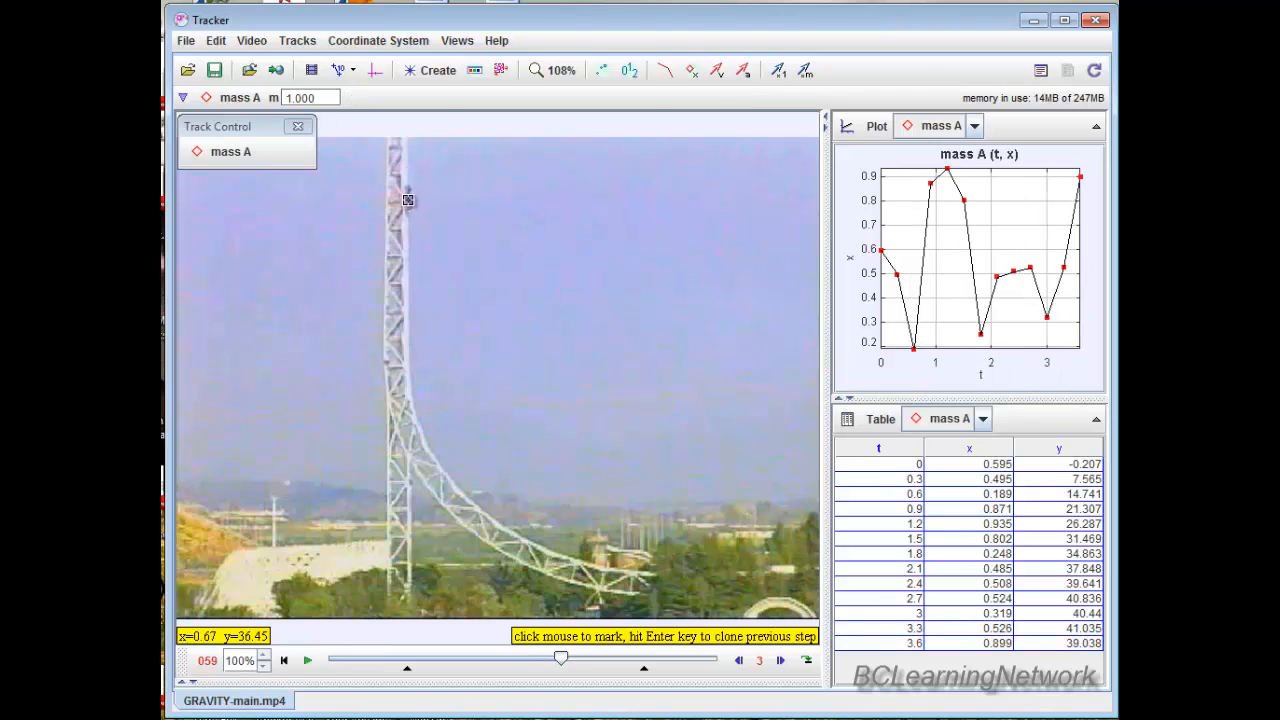
pyautogui.click(408, 198)
pyautogui.click(408, 218)
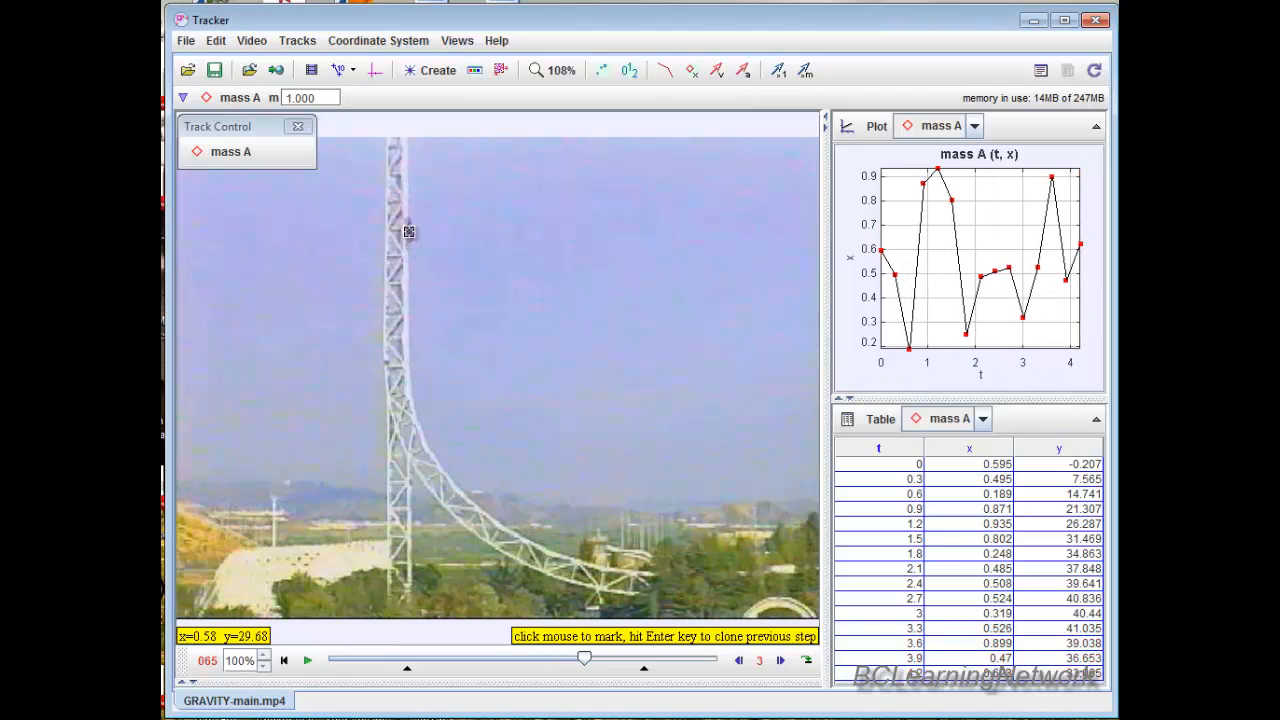
pyautogui.click(407, 245)
pyautogui.click(408, 255)
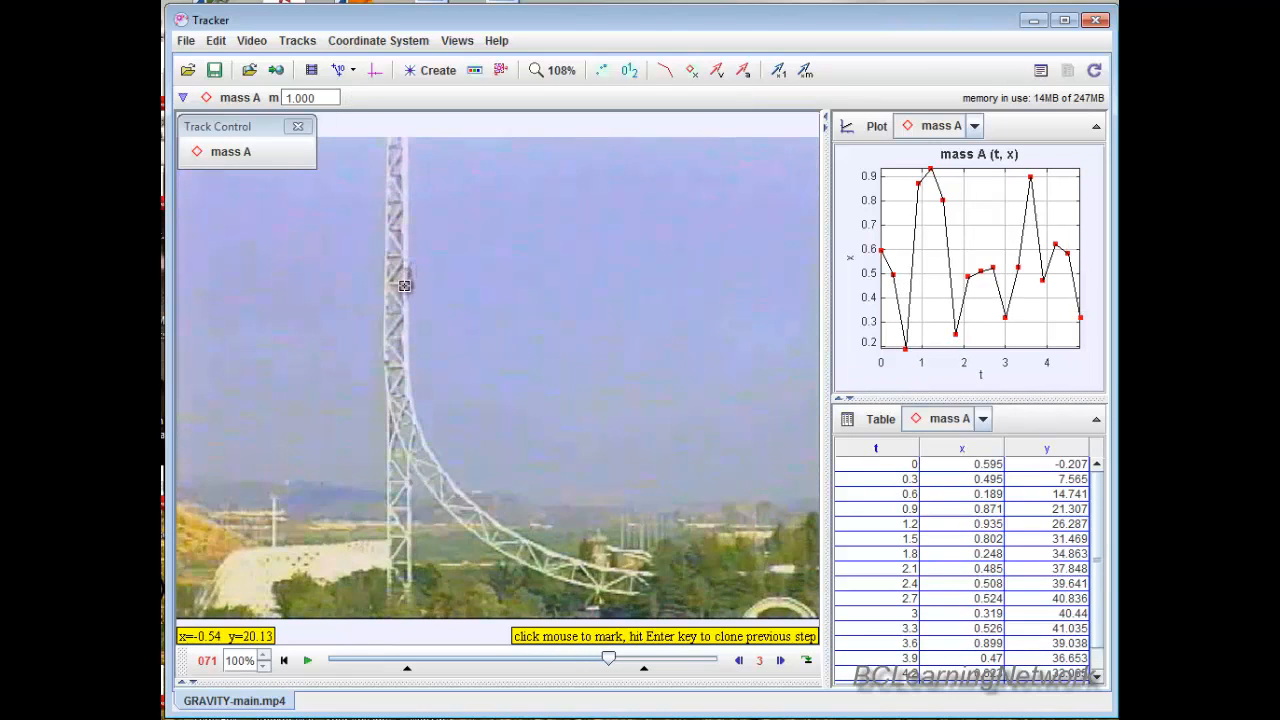
pyautogui.click(409, 282)
pyautogui.click(410, 310)
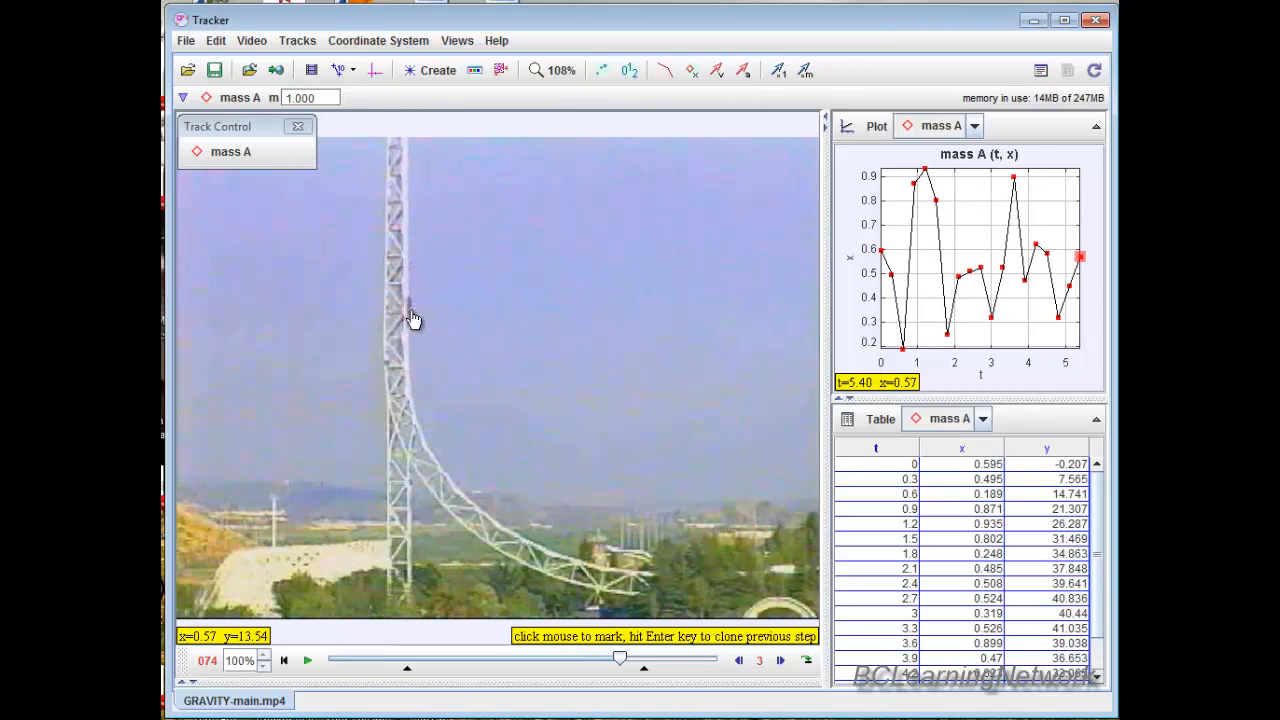
pyautogui.click(410, 343)
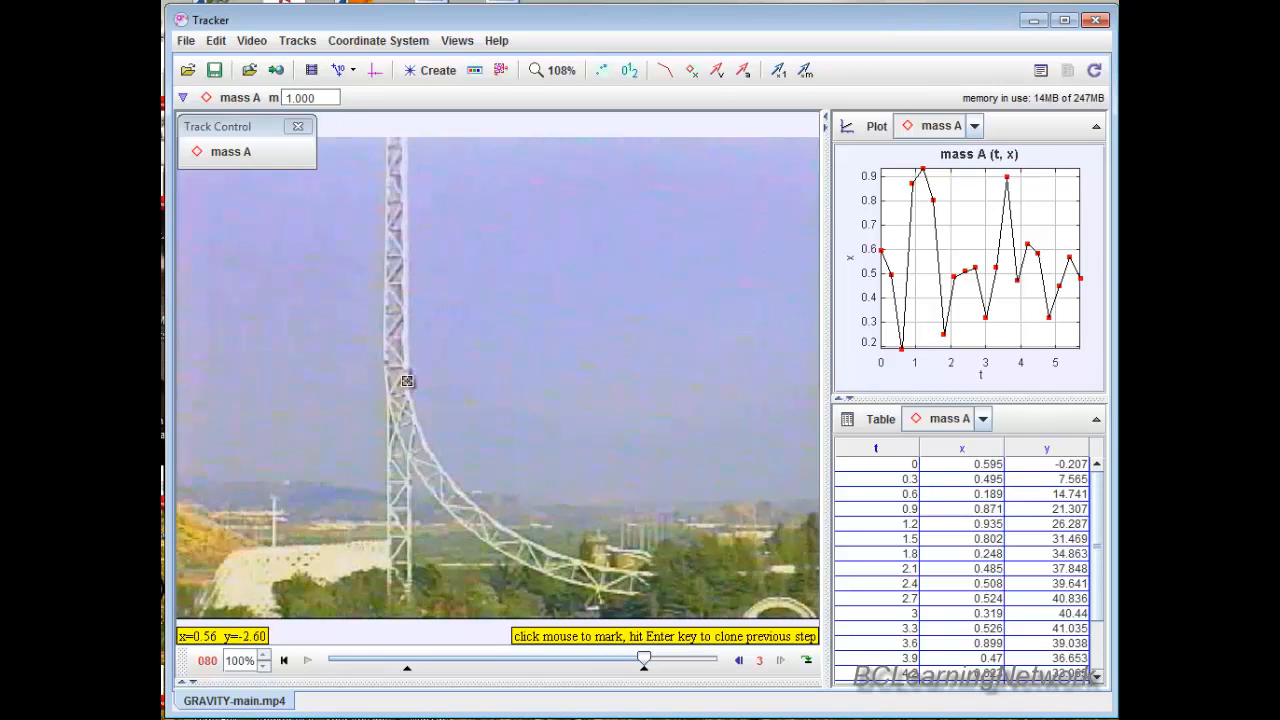
pyautogui.click(410, 380)
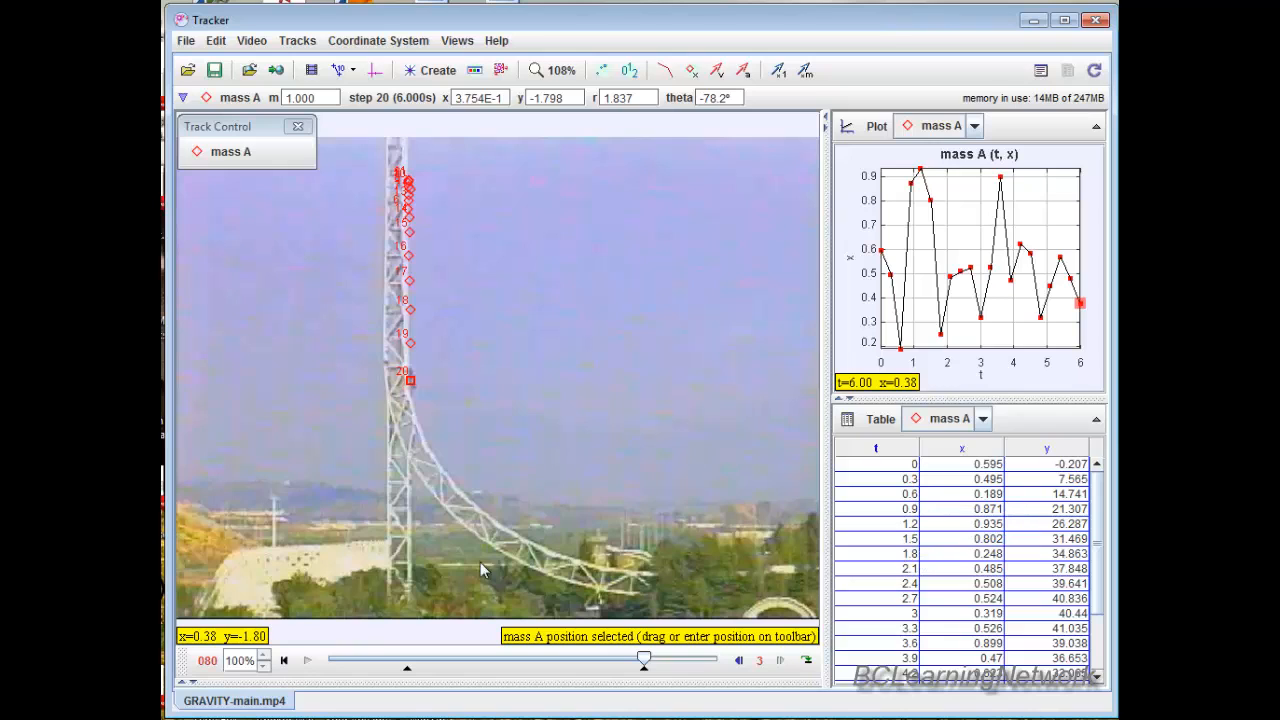
# Examine the video's properties, including its length and frame rate, and close them without changes.
pyautogui.rightClick(537, 417)
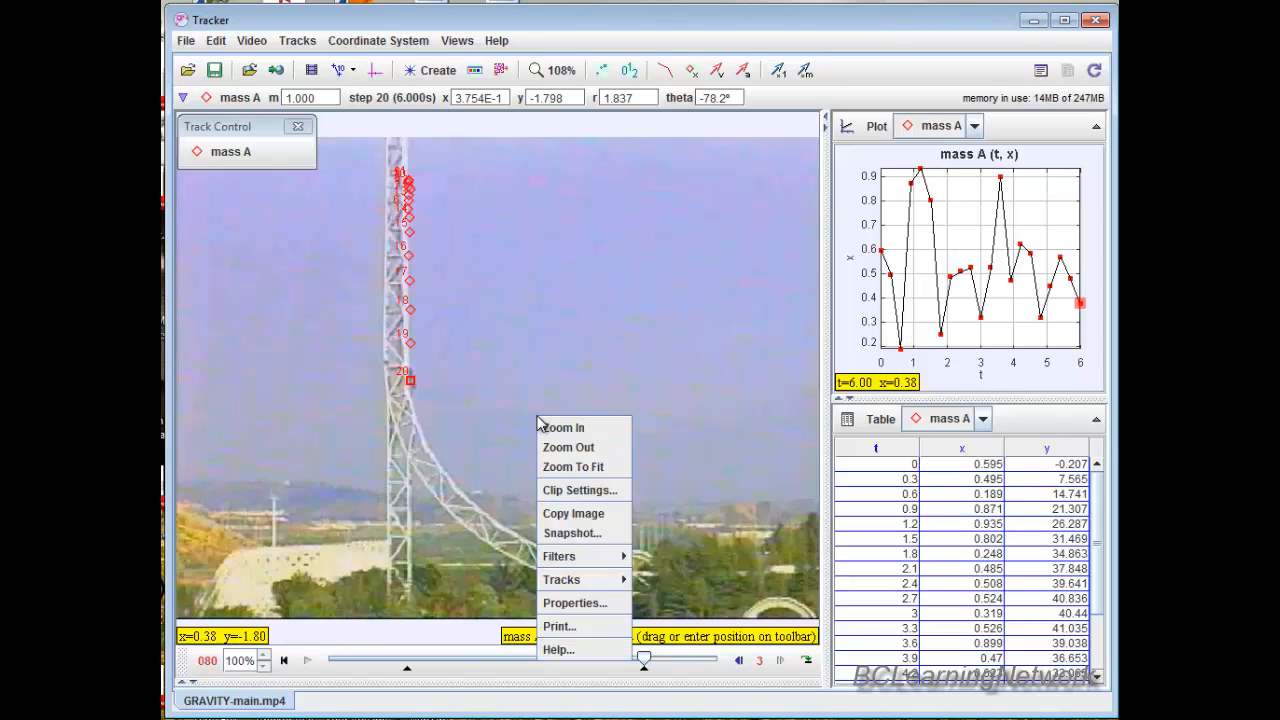
pyautogui.click(563, 603)
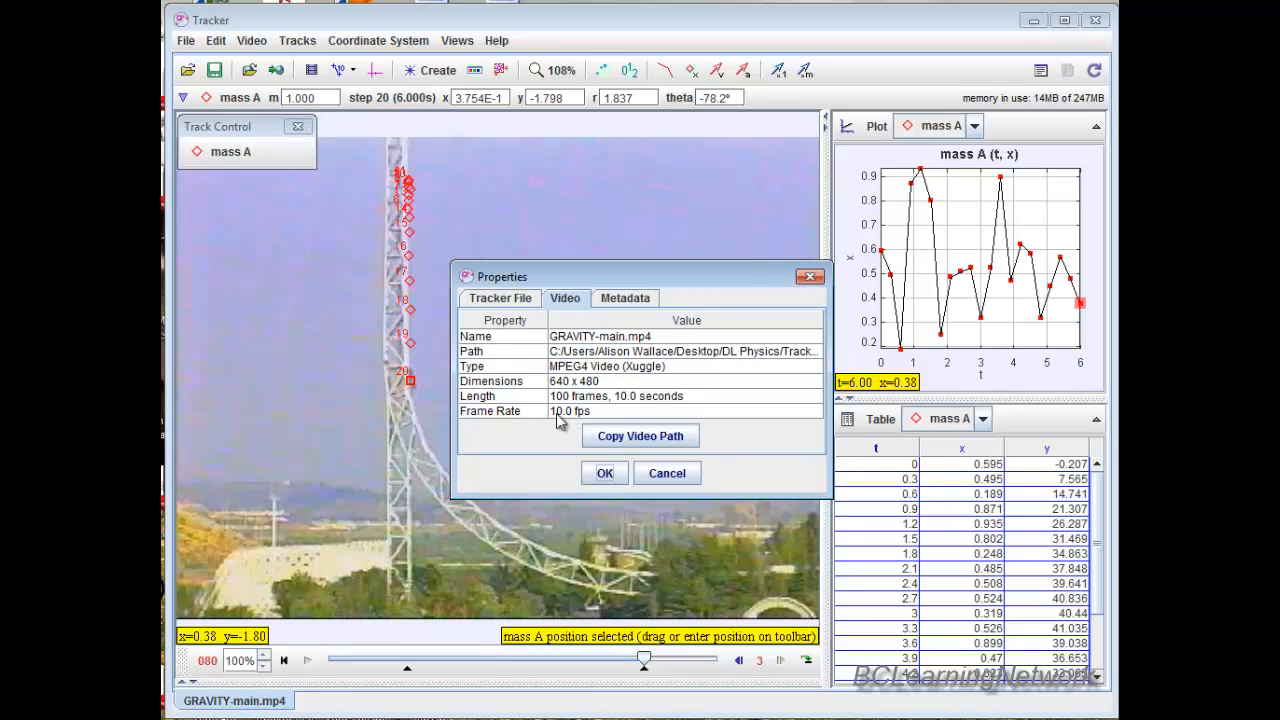
pyautogui.click(679, 475)
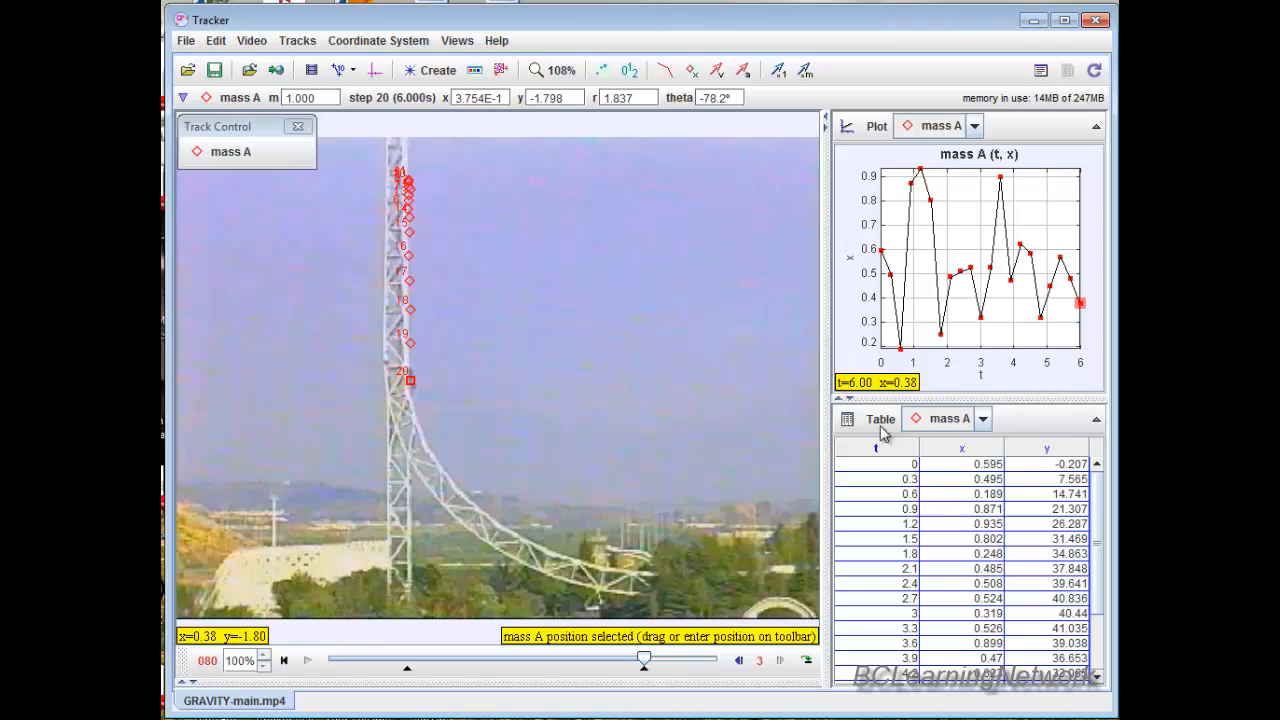
# Change the plot's vertical axis variable to y: position y-component.
pyautogui.moveTo(926, 362)
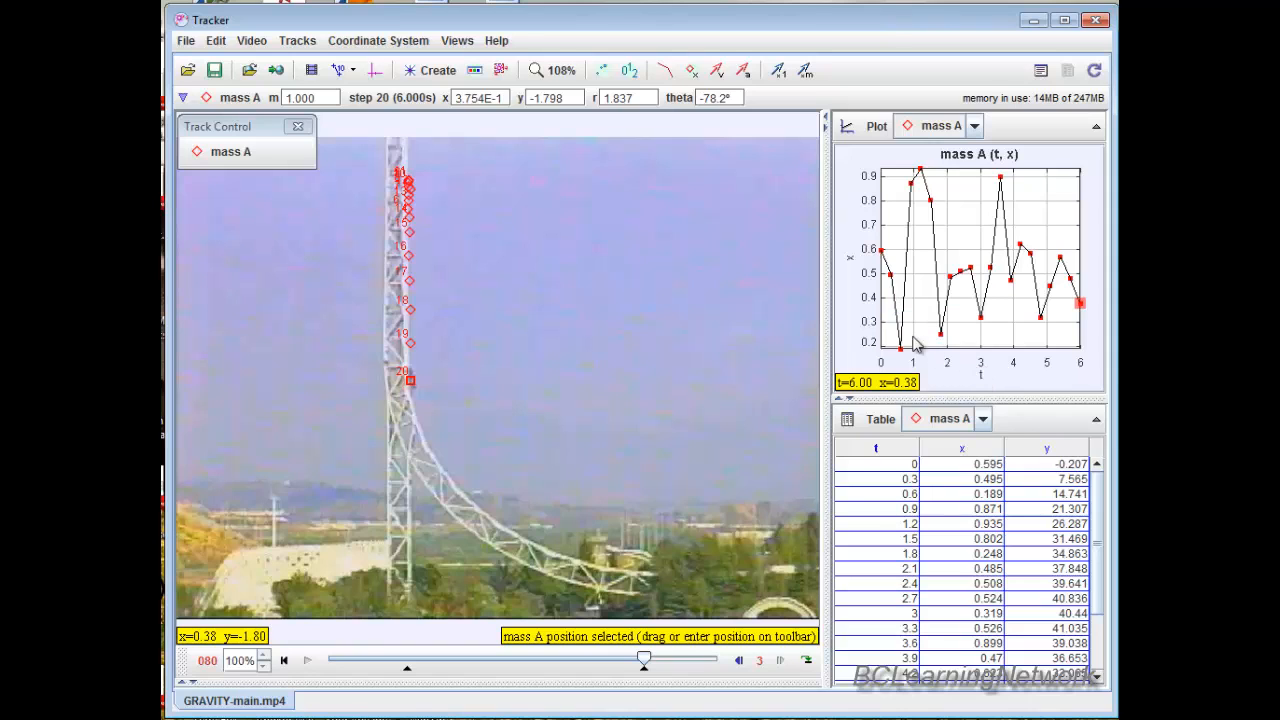
pyautogui.click(852, 262)
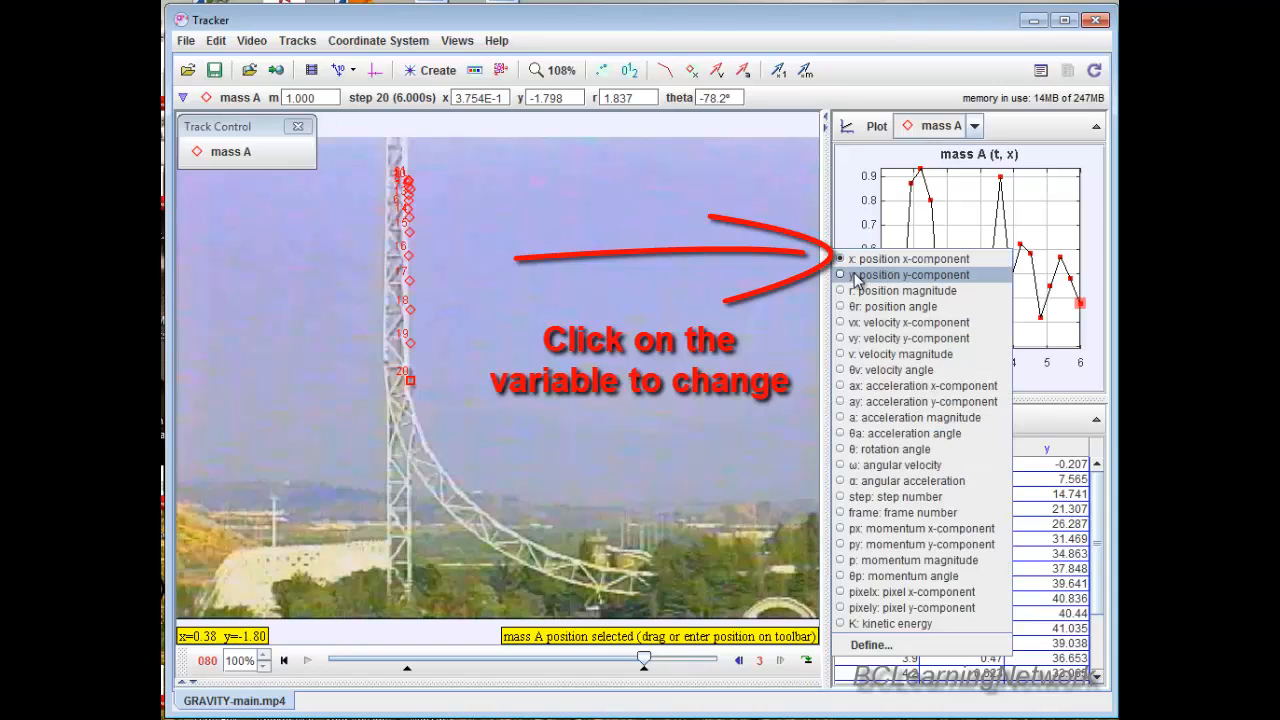
pyautogui.click(856, 275)
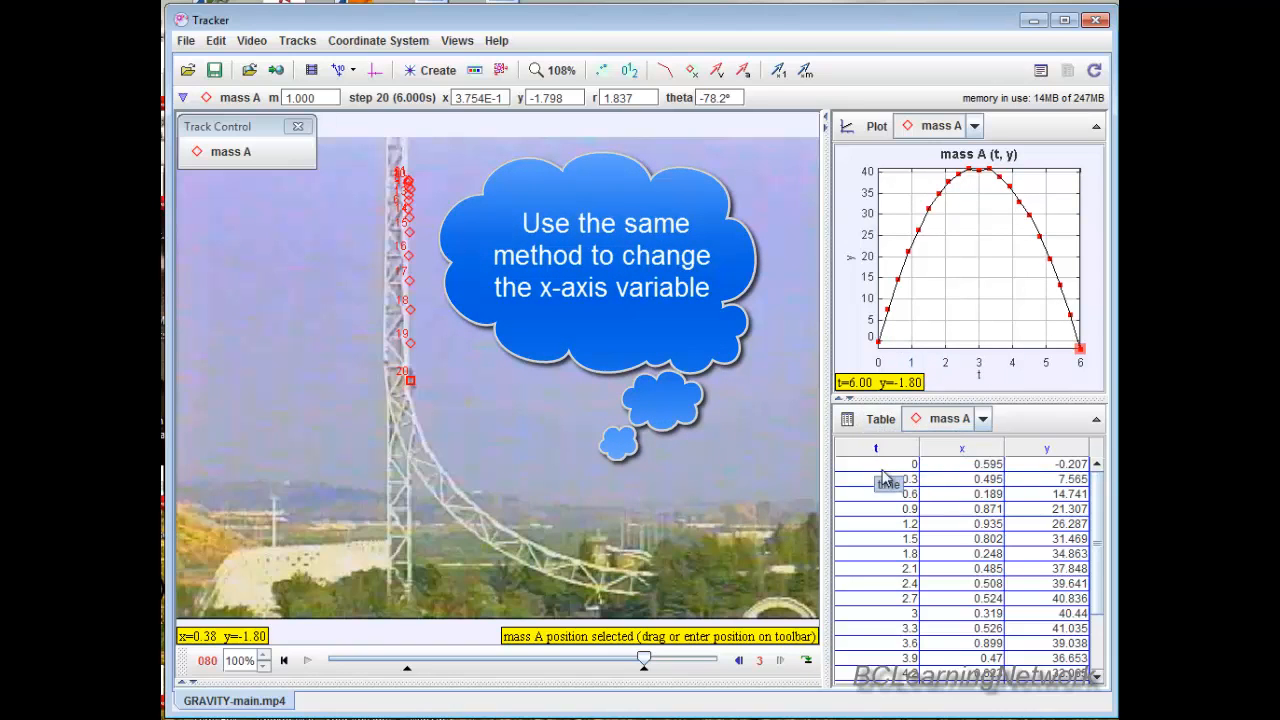
# Add the vy velocity column to the point mass's data table.
pyautogui.click(887, 424)
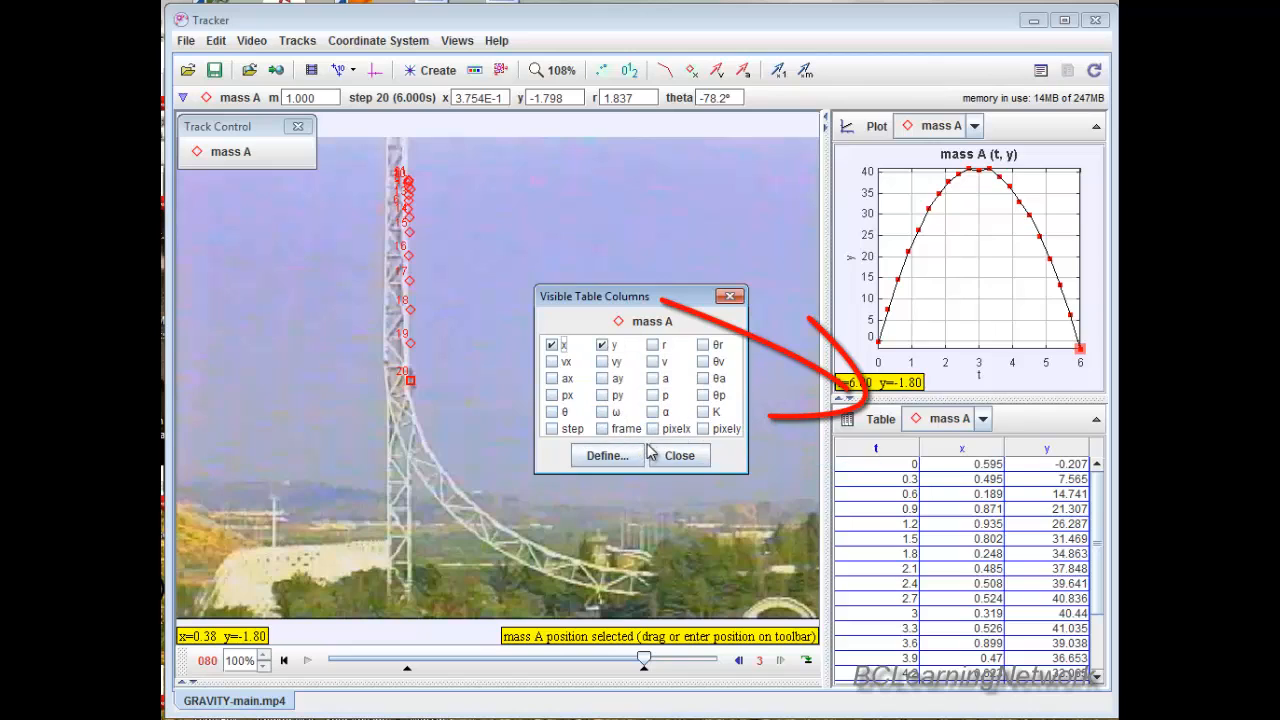
pyautogui.click(603, 362)
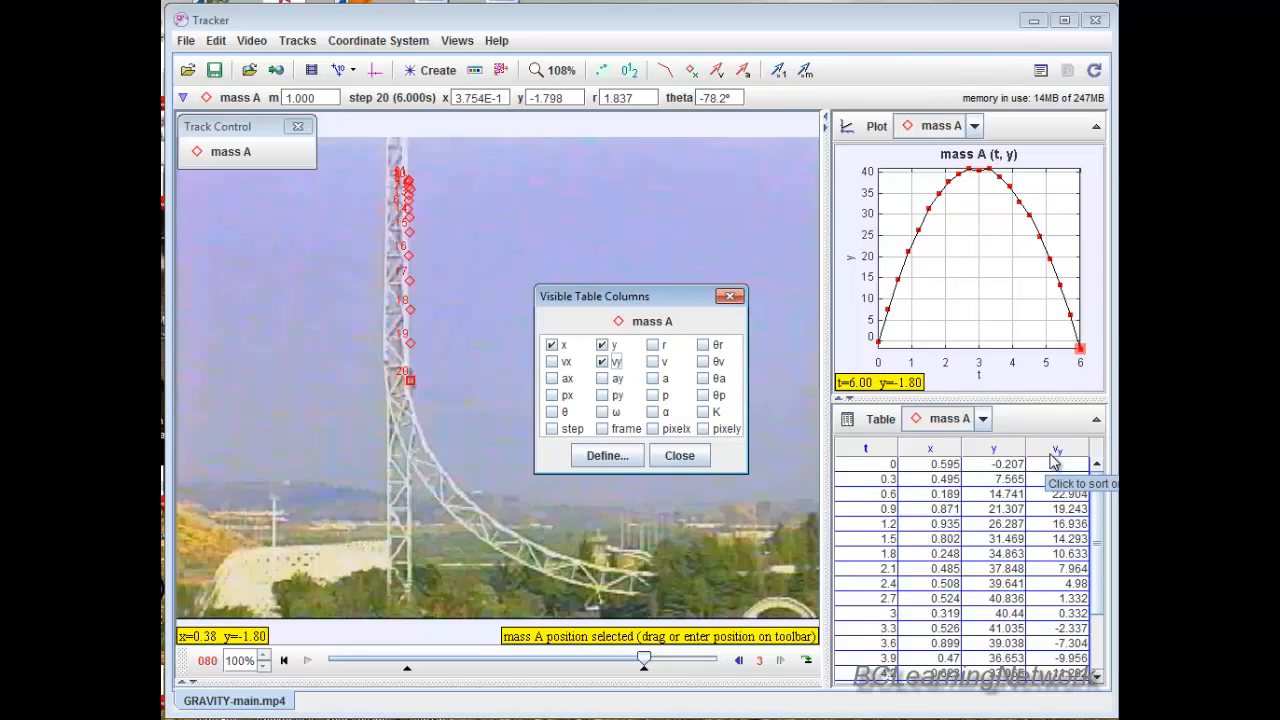
# Close the table column chooser, then view the position plot and the data table enlarged in turn, restoring the layout after each.
pyautogui.click(682, 458)
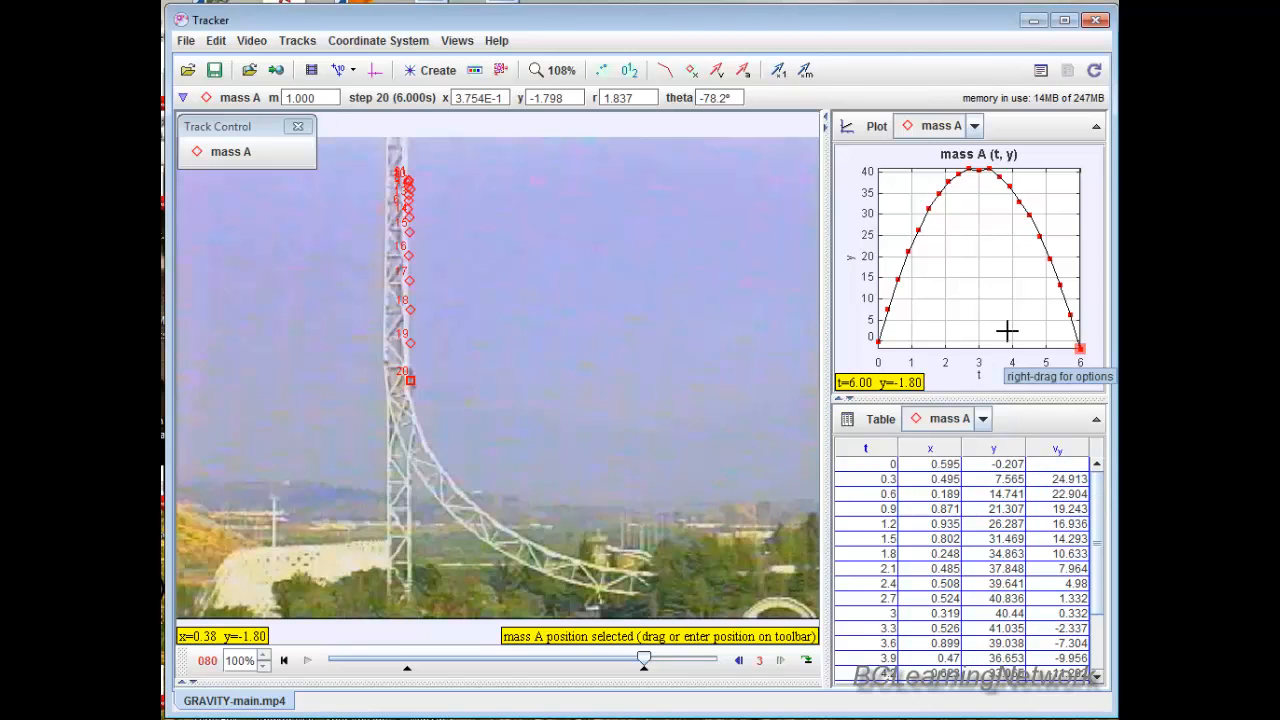
pyautogui.click(1097, 131)
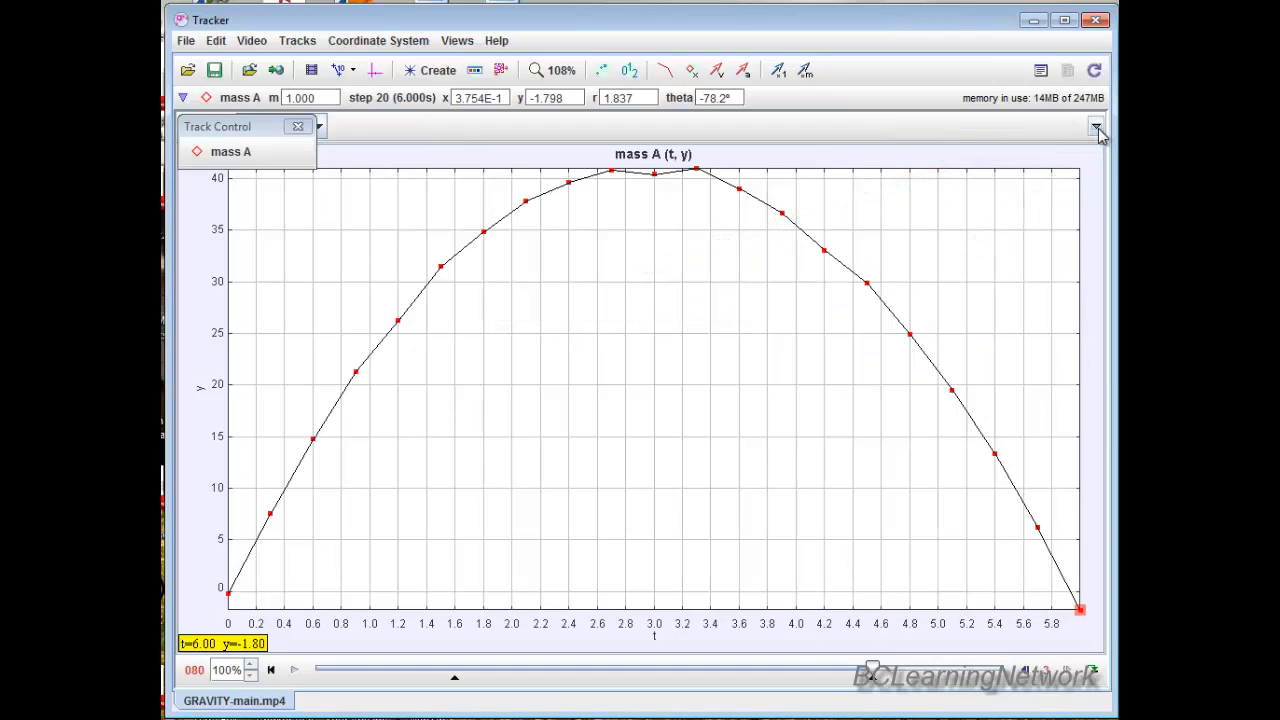
pyautogui.click(1097, 131)
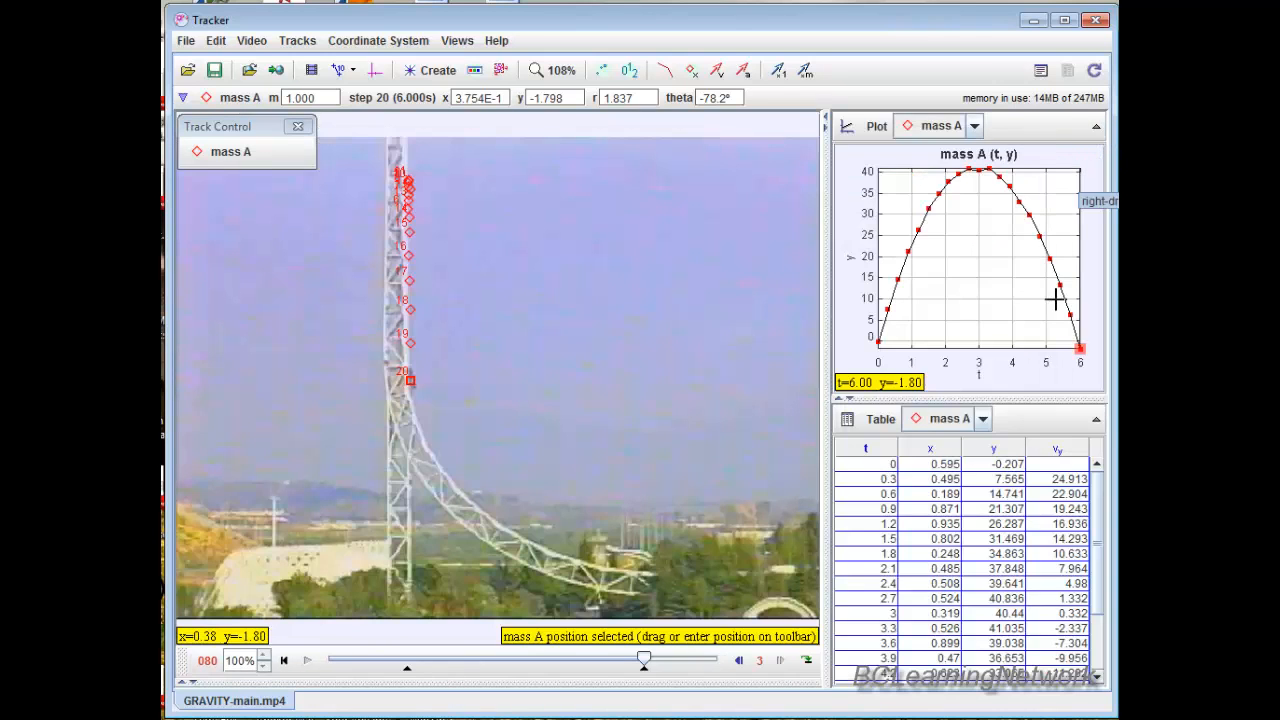
pyautogui.click(1096, 422)
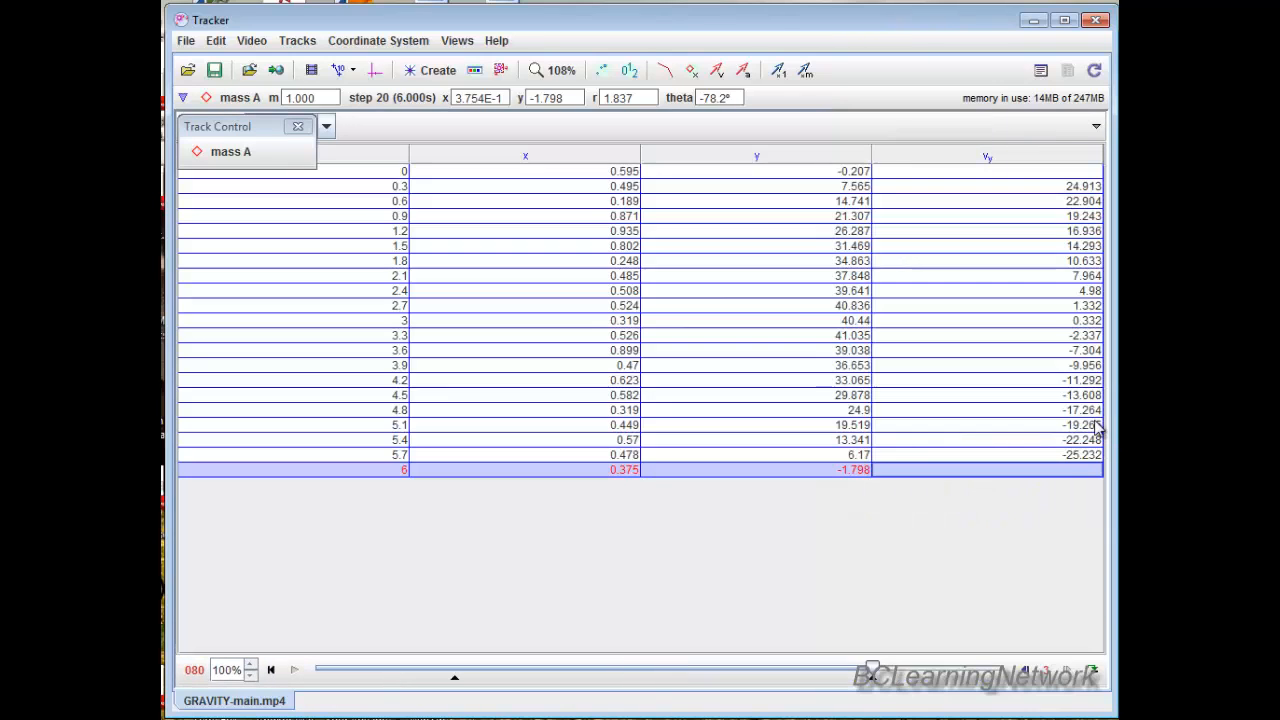
pyautogui.click(1097, 132)
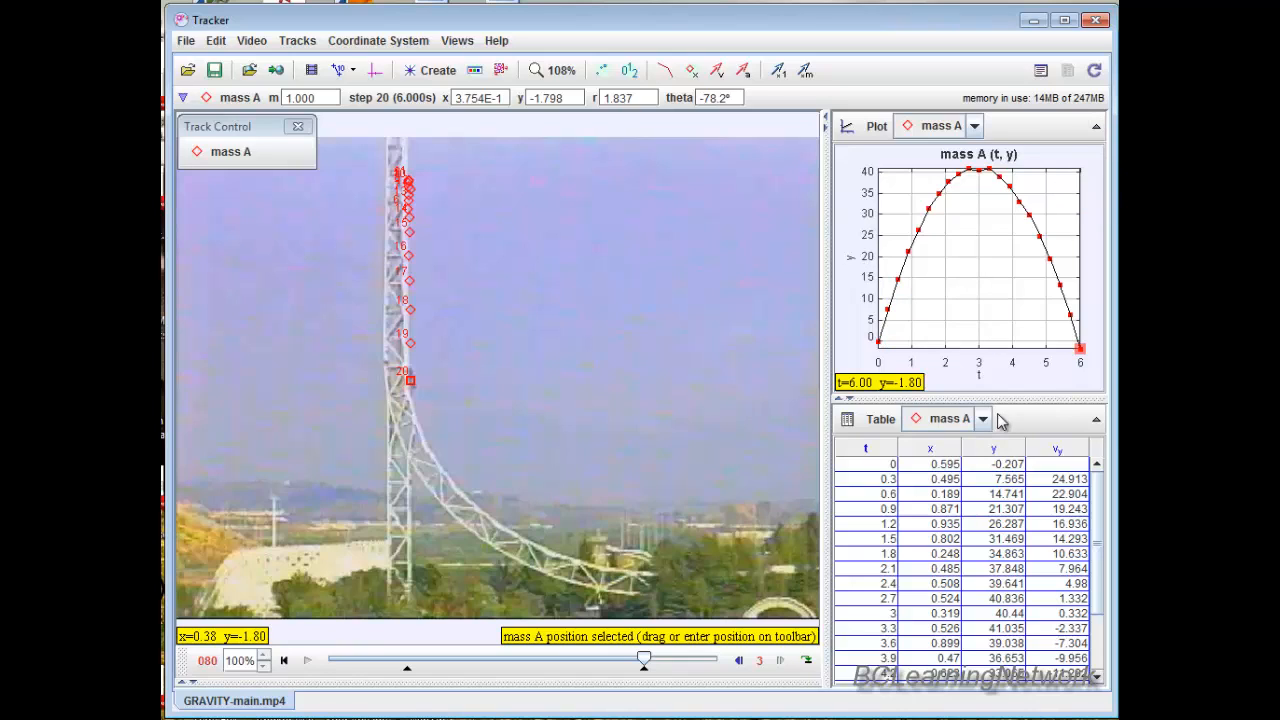
# Change the plot's vertical axis variable to vy: velocity y-component and enlarge the plot to fill the workspace.
pyautogui.click(850, 260)
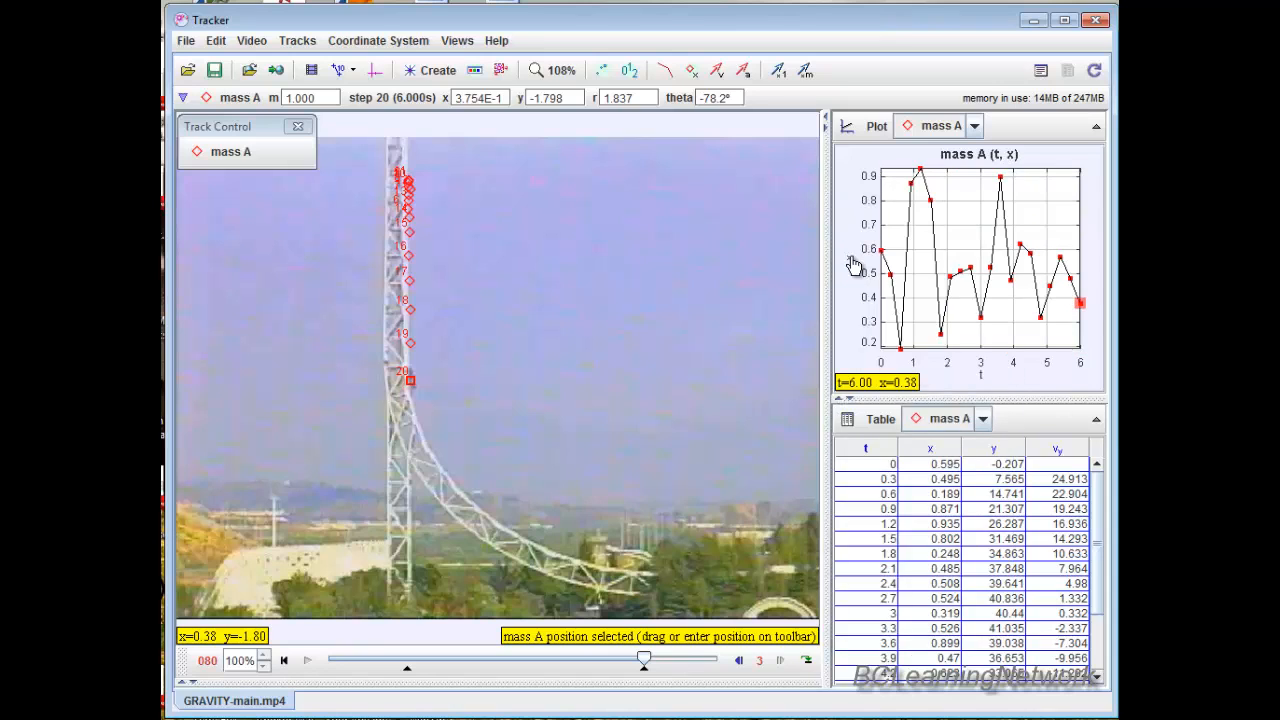
pyautogui.click(853, 265)
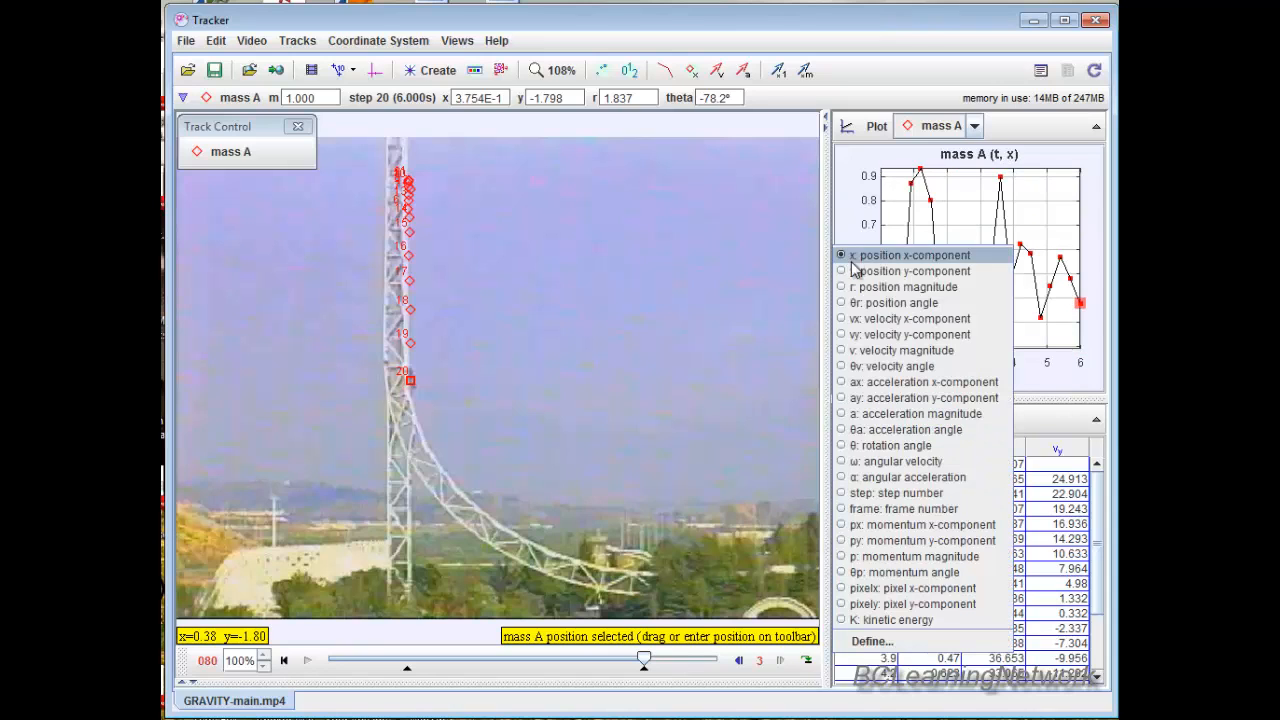
pyautogui.click(866, 334)
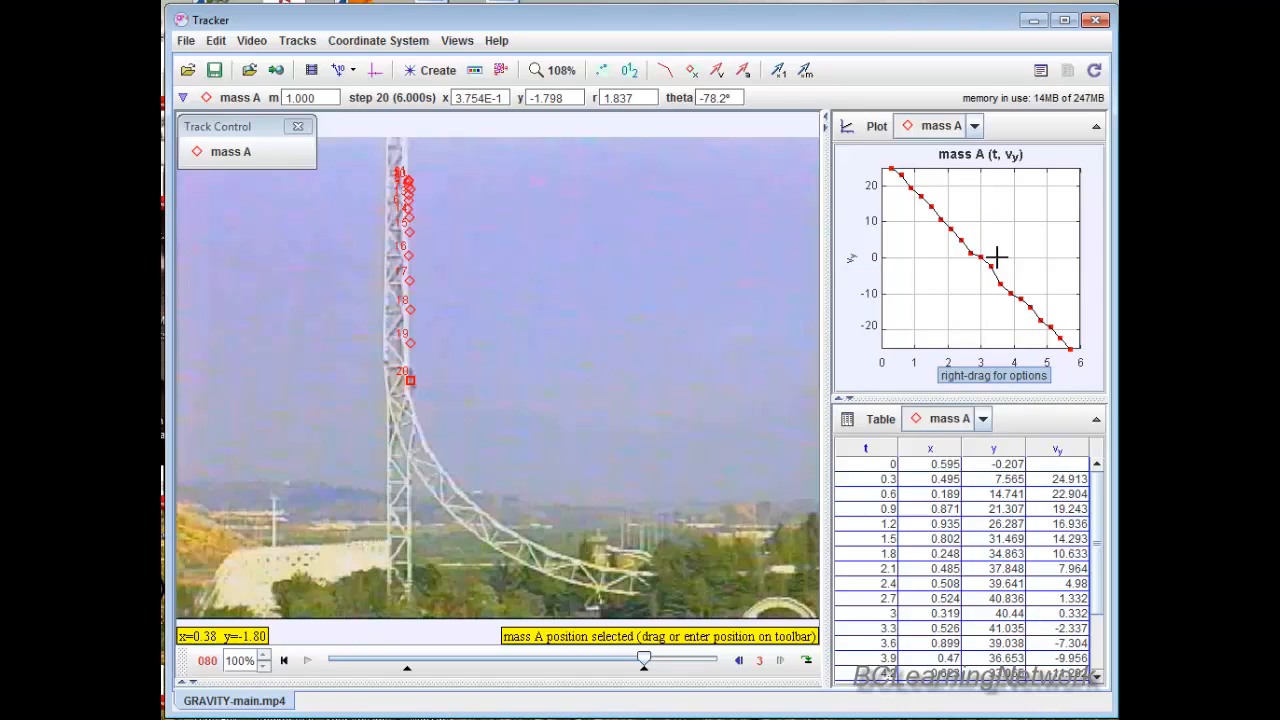
pyautogui.click(1096, 129)
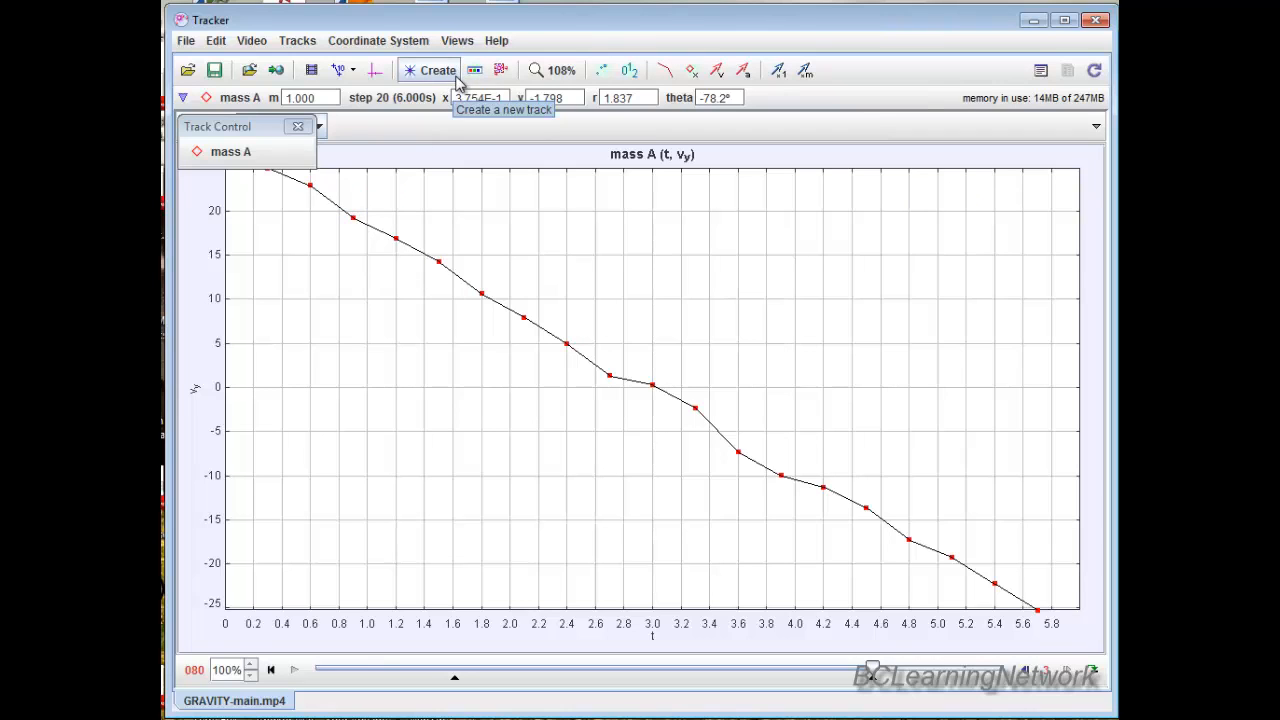
# Open the mass A velocity data in the Data Tool for analysis and turn on the slope measurement.
pyautogui.click(460, 42)
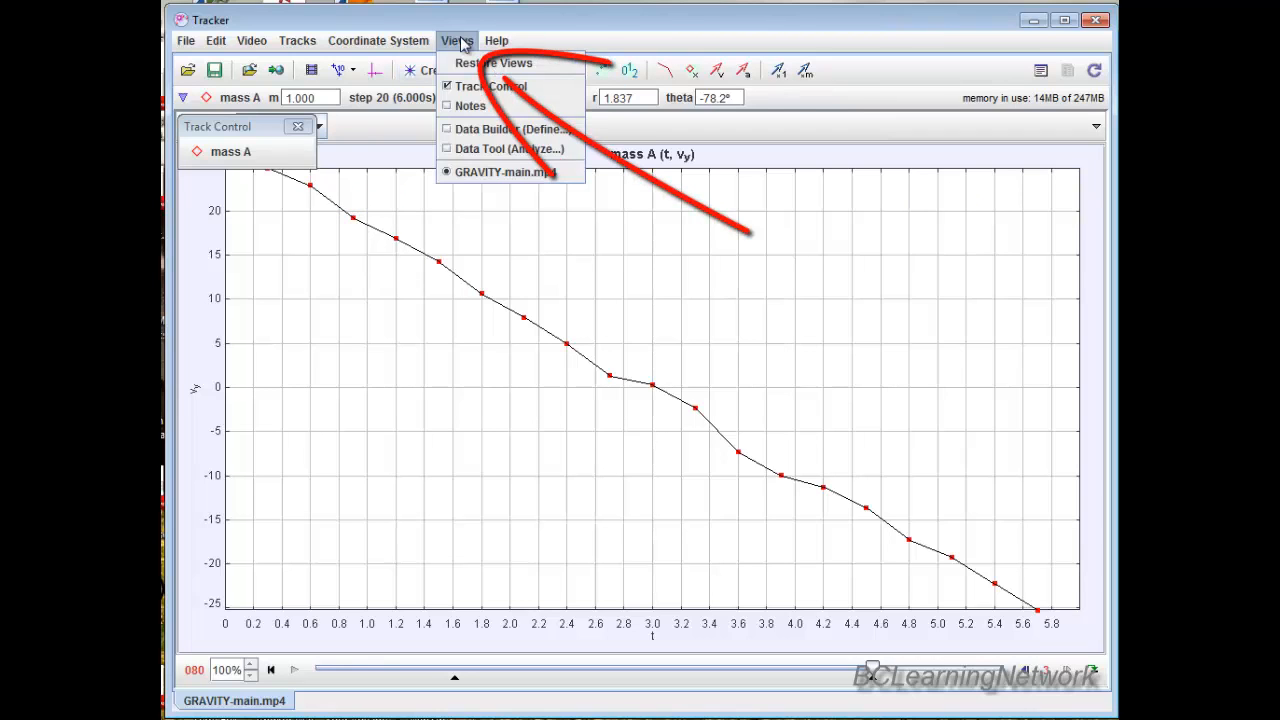
pyautogui.click(465, 160)
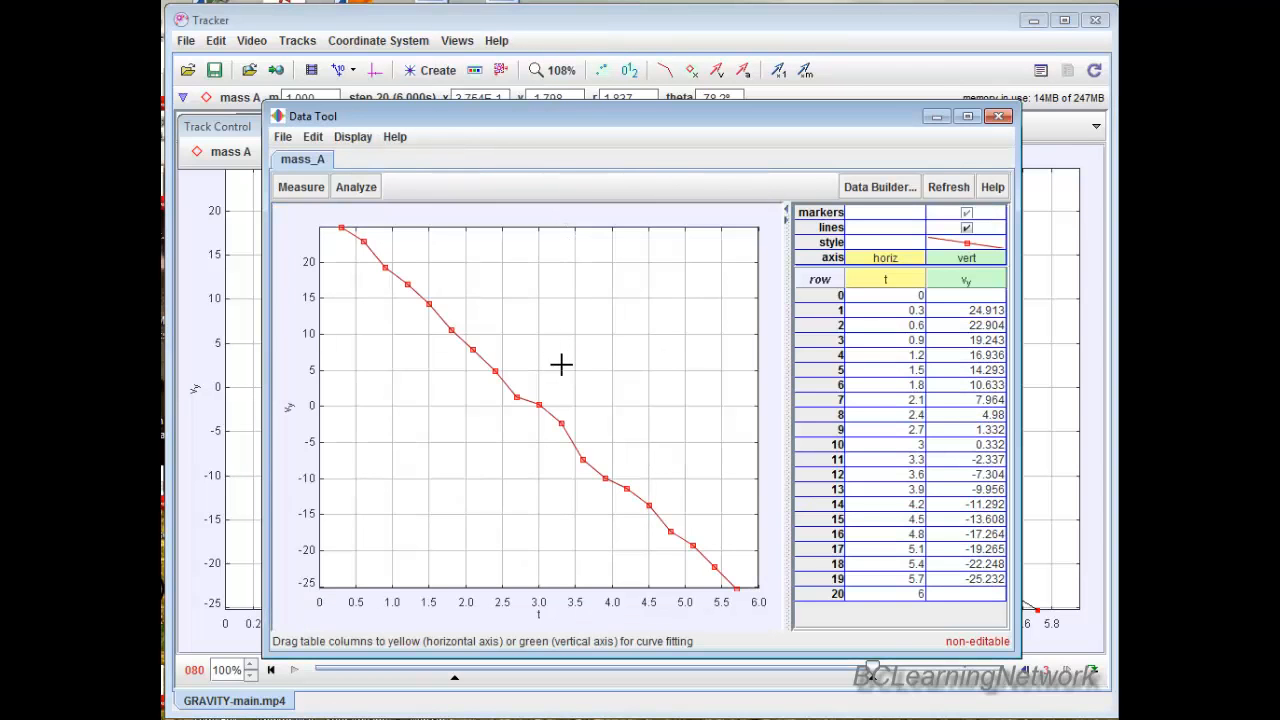
pyautogui.click(303, 188)
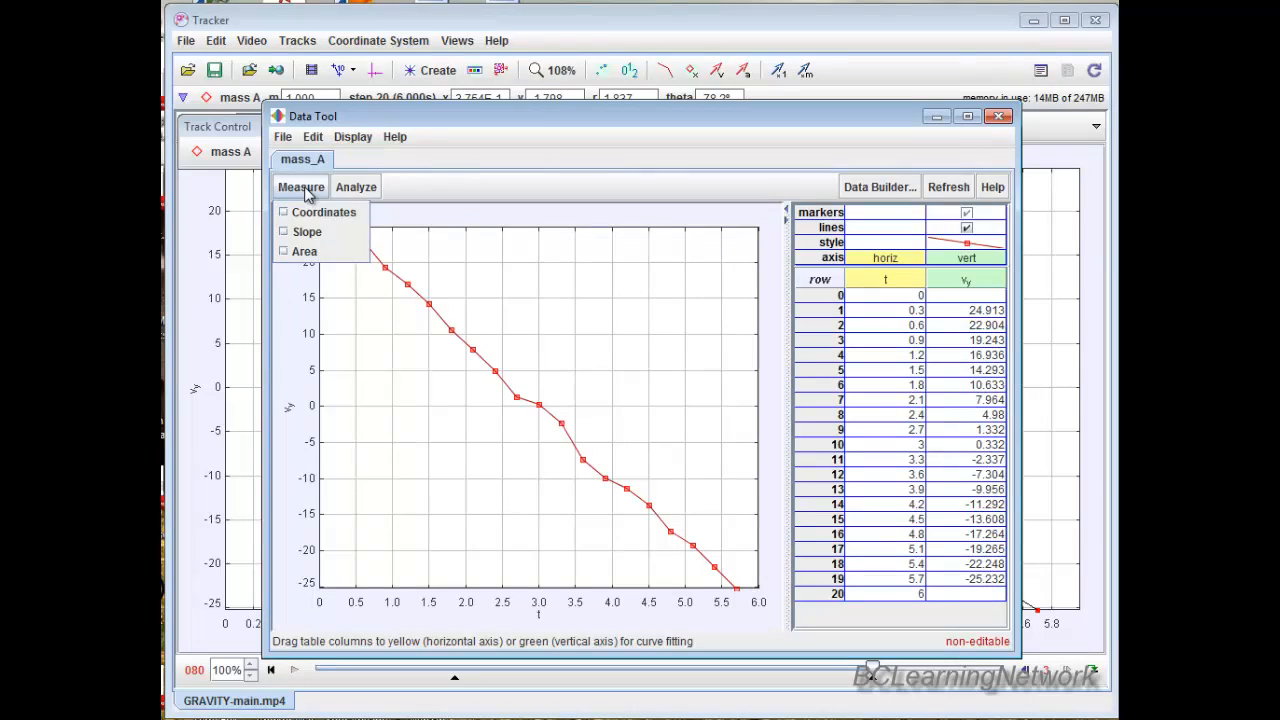
pyautogui.click(305, 231)
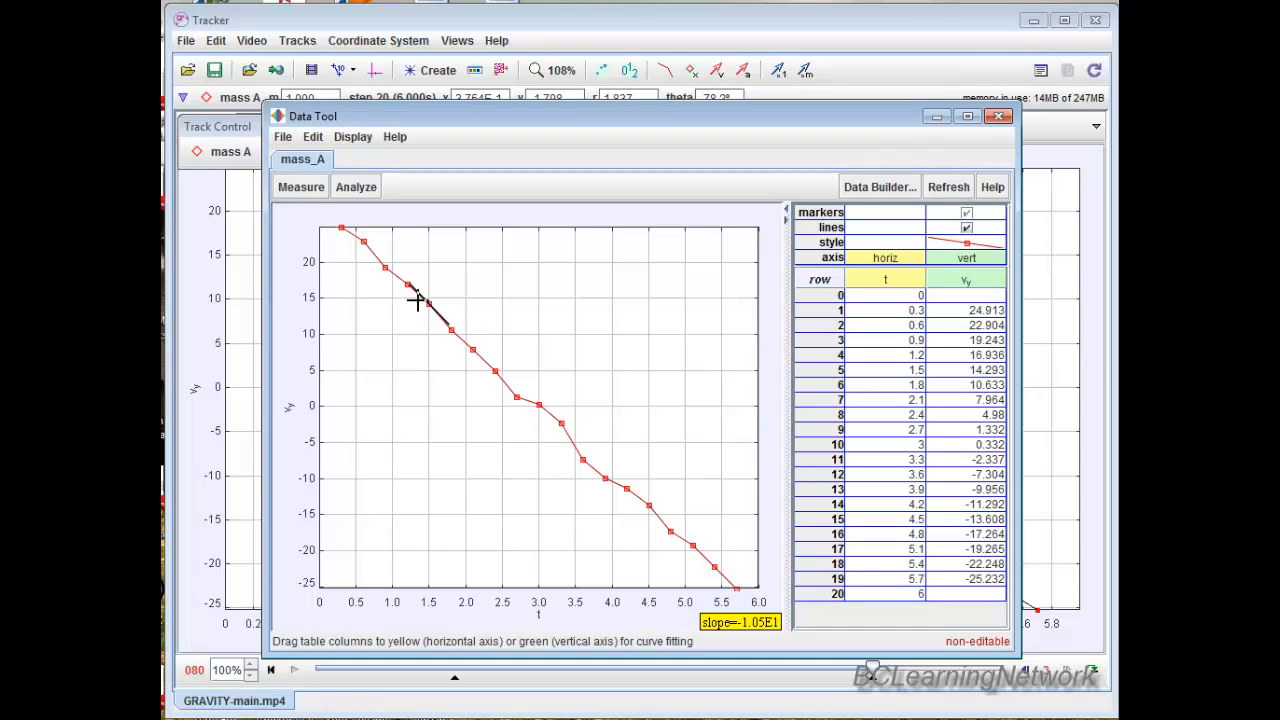
# Show curve fits for the vy versus t data, using an autofitted Line with equation vy = A*t + B.
pyautogui.click(345, 190)
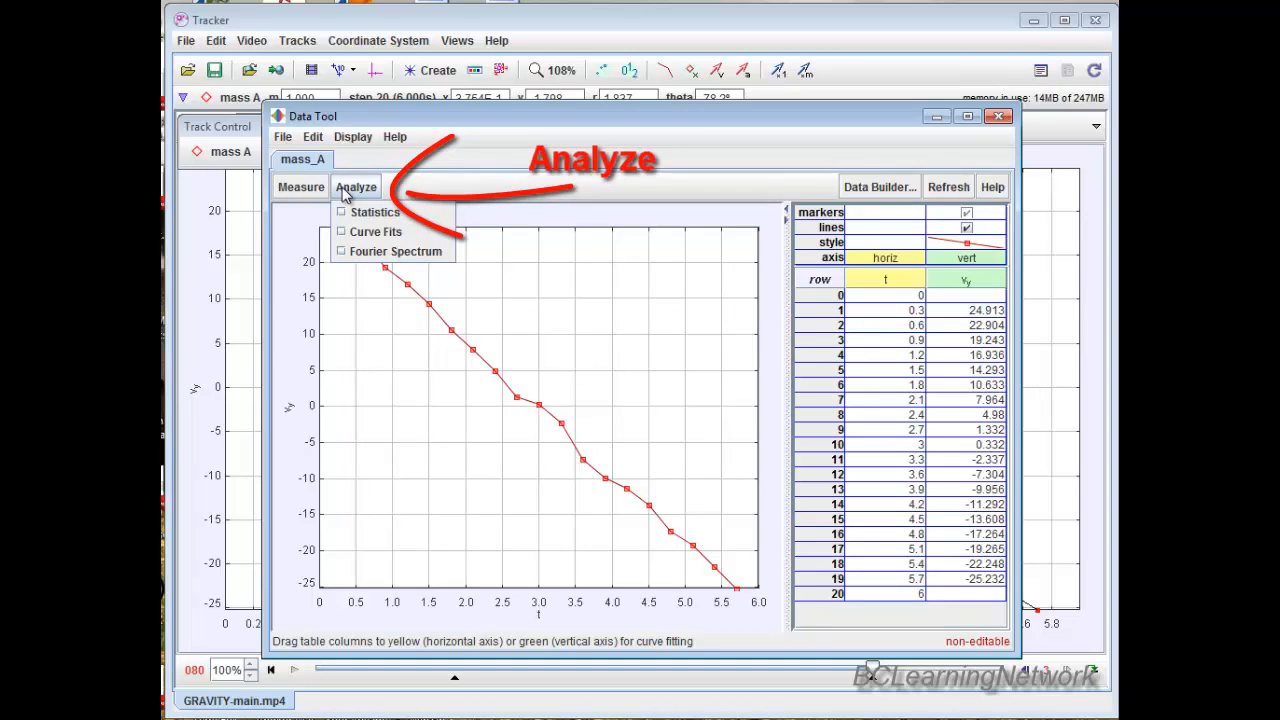
pyautogui.click(356, 233)
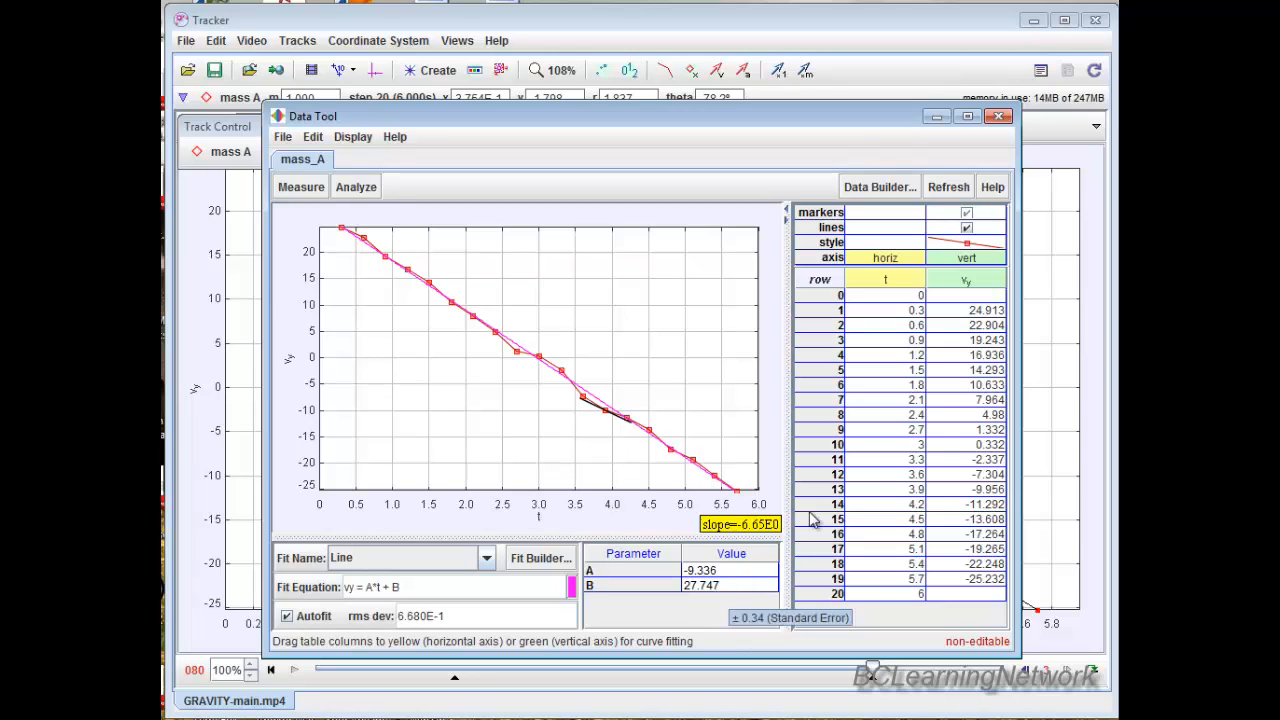
pyautogui.click(955, 718)
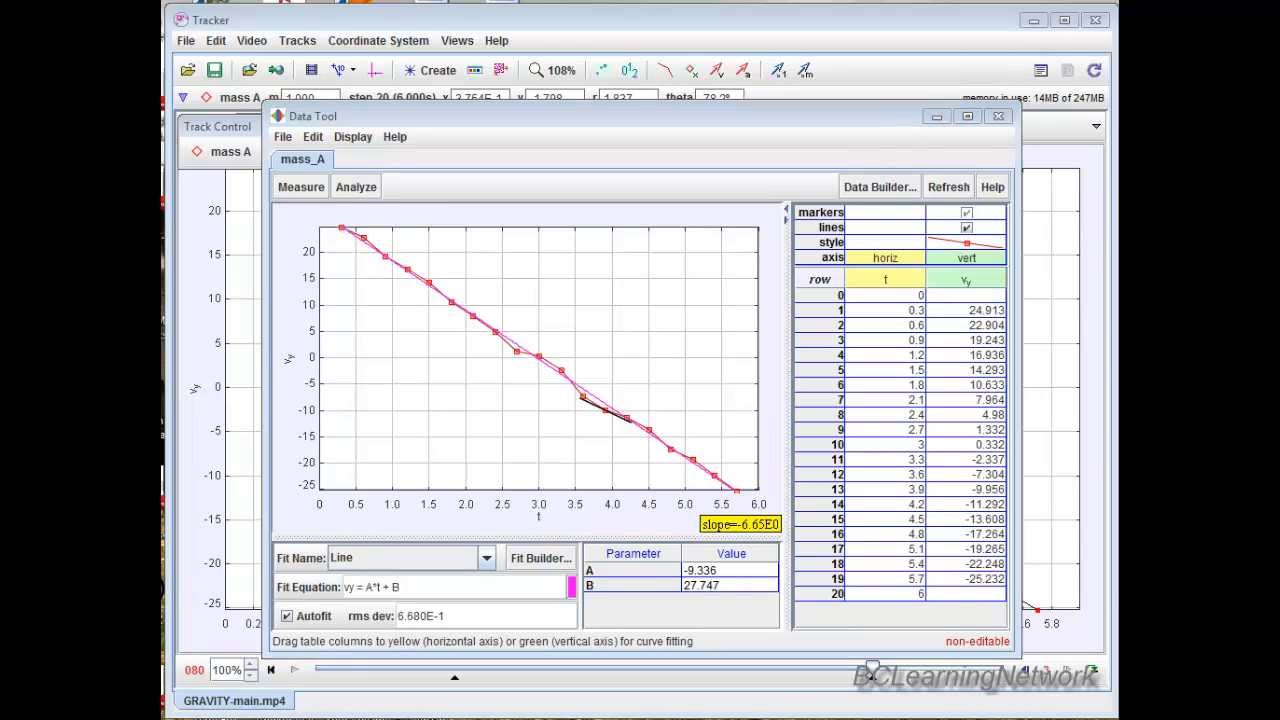